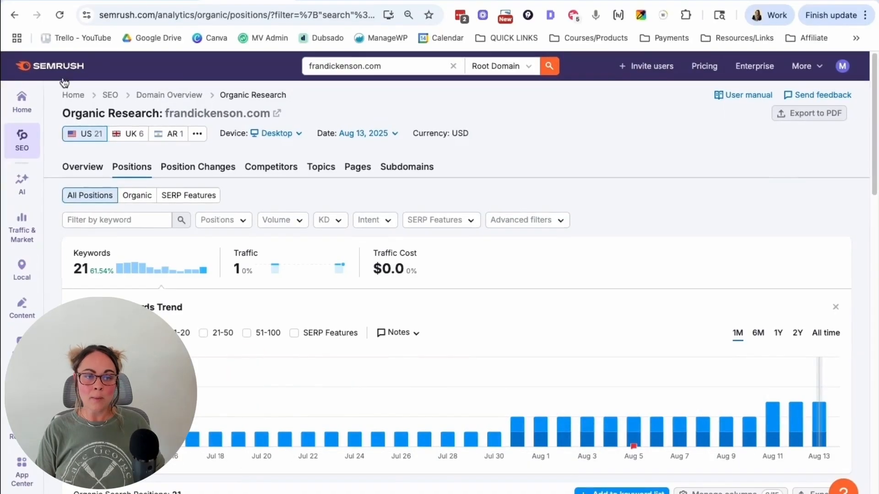
Review the photographer's organic keyword trend and the list of organic search positions in the US desktop report
{"action": "mouse_move", "coordinate": [22, 138]}
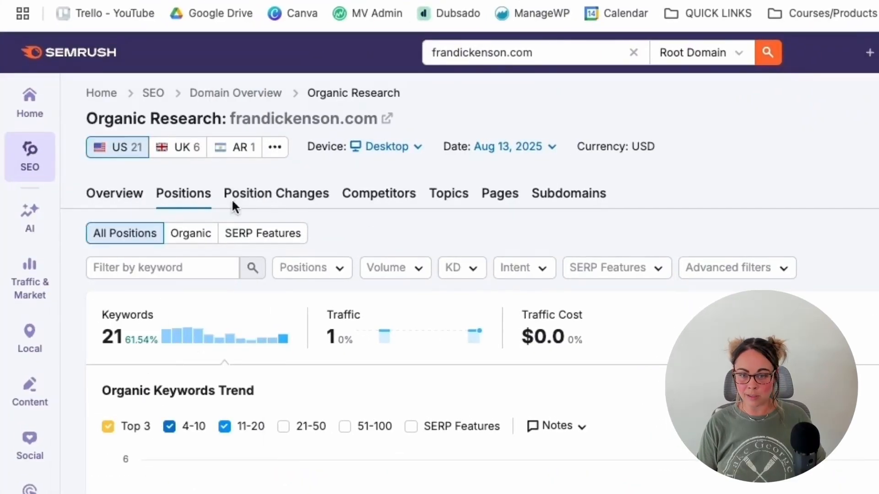
{"action": "scroll", "coordinate": [651, 205], "scroll_direction": "down", "scroll_amount": 1}
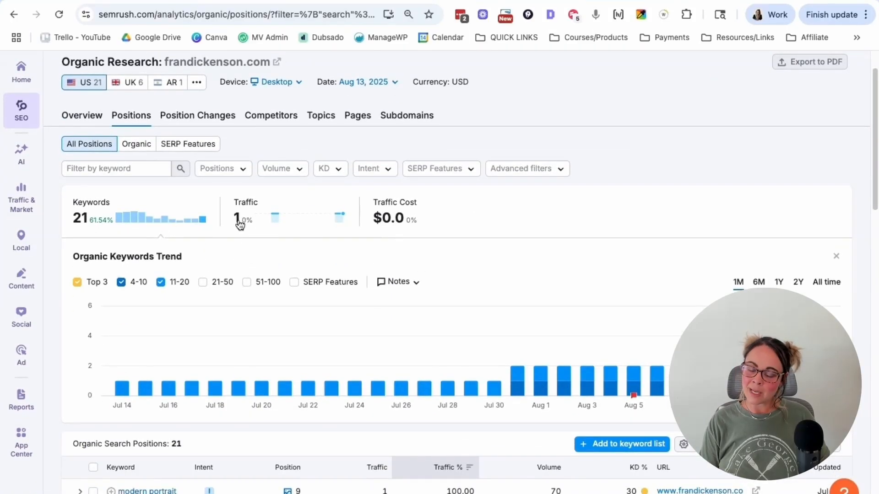
{"action": "scroll", "coordinate": [289, 250], "scroll_direction": "up", "scroll_amount": 1}
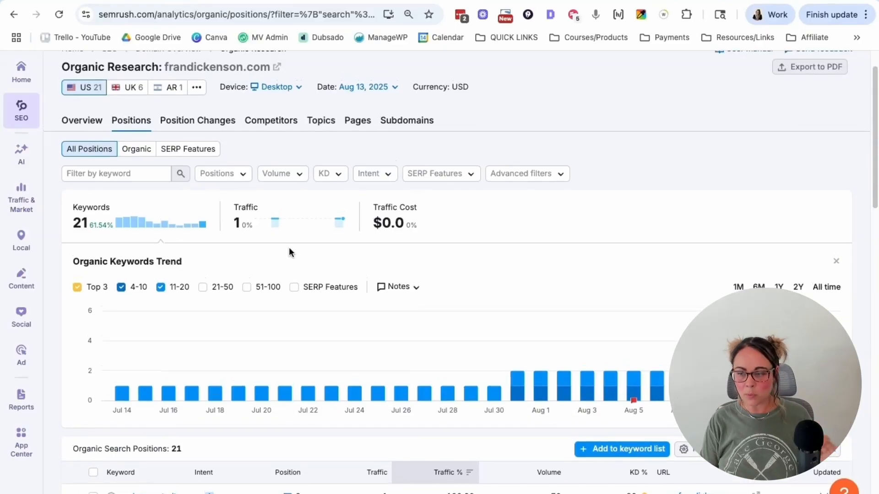
{"action": "scroll", "coordinate": [348, 270], "scroll_direction": "up", "scroll_amount": 1}
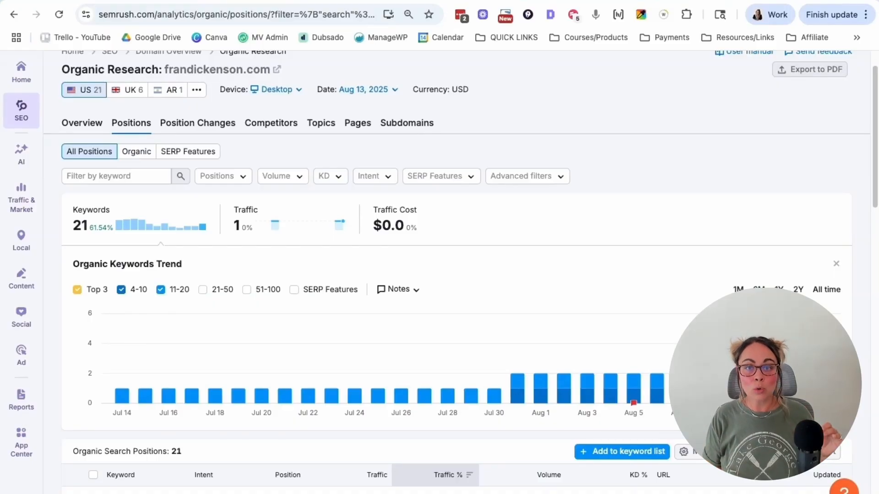
{"action": "left_click", "coordinate": [316, 1]}
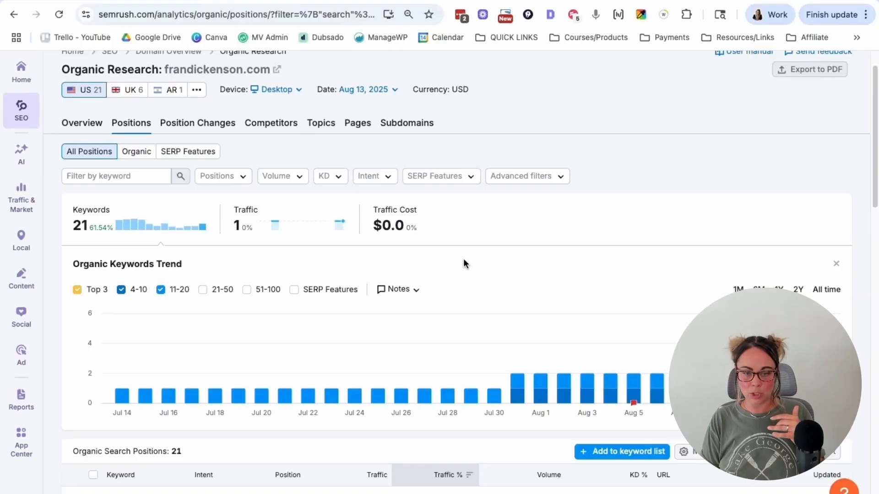
{"action": "scroll", "coordinate": [495, 251], "scroll_direction": "down", "scroll_amount": 6}
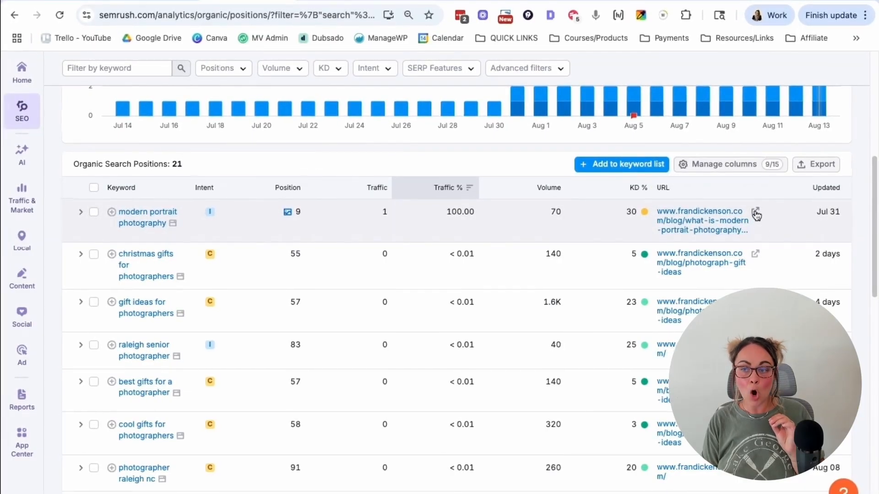
Open the blog post ranking for "modern portrait photography" and skim it from title to closing section
{"action": "left_click", "coordinate": [755, 214]}
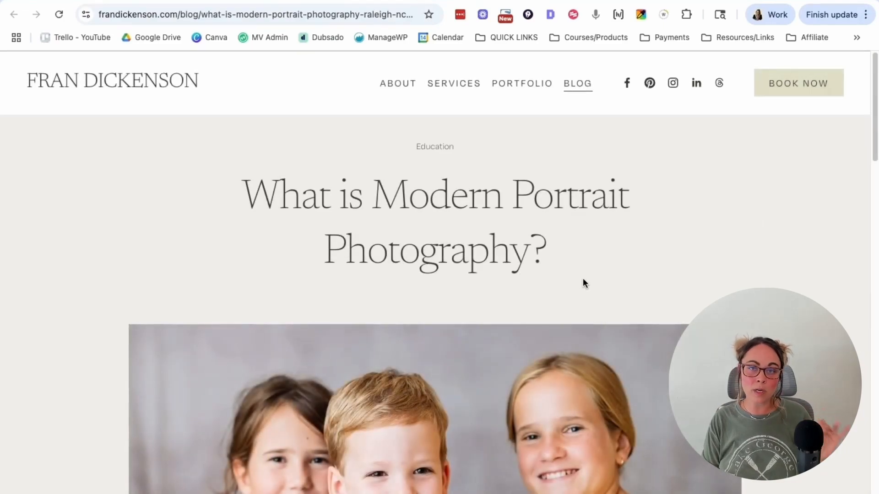
{"action": "scroll", "coordinate": [583, 278], "scroll_direction": "down", "scroll_amount": 10}
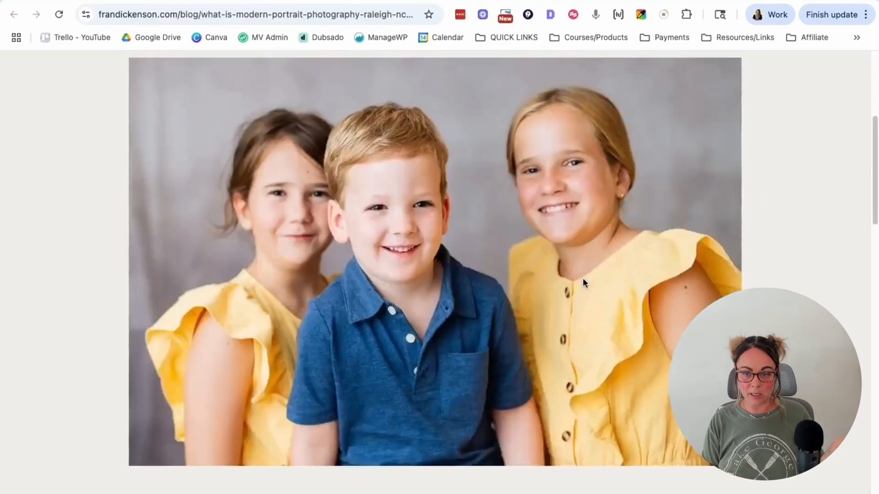
{"action": "scroll", "coordinate": [583, 279], "scroll_direction": "down", "scroll_amount": 15}
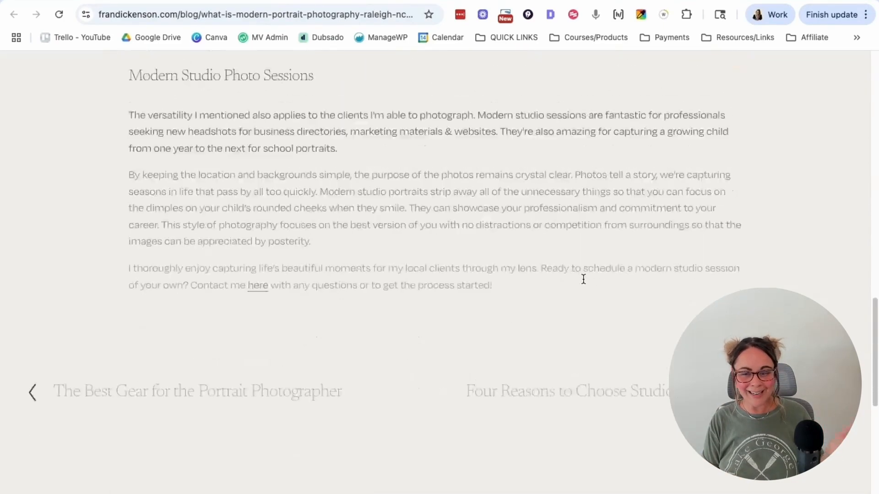
{"action": "scroll", "coordinate": [582, 278], "scroll_direction": "up", "scroll_amount": 20}
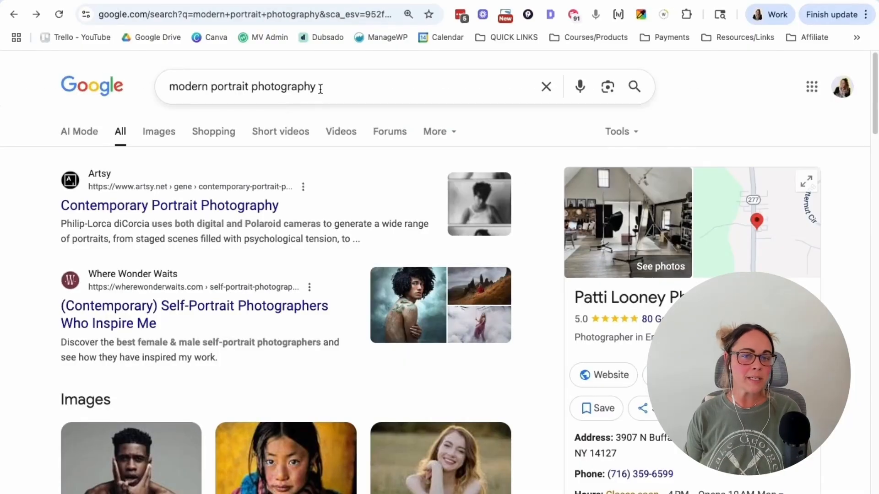
Examine the first page of Google results for "modern portrait photography", including images, related questions and competing sites
{"action": "left_click_drag", "start_coordinate": [319, 88], "coordinate": [169, 87]}
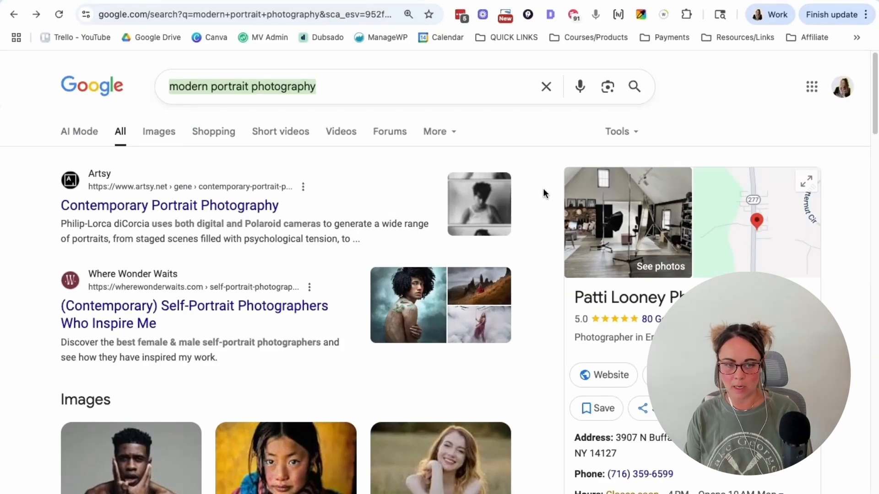
{"action": "scroll", "coordinate": [543, 190], "scroll_direction": "down", "scroll_amount": 1}
{"action": "scroll", "coordinate": [543, 193], "scroll_direction": "down", "scroll_amount": 7}
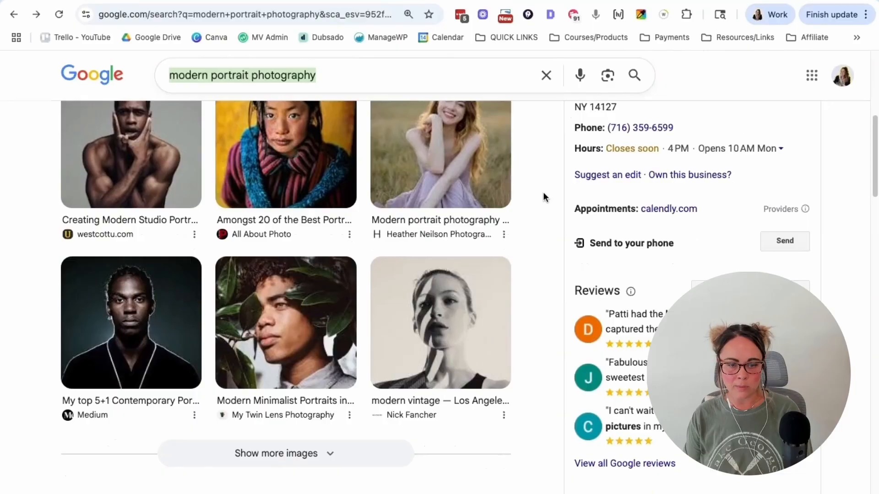
{"action": "scroll", "coordinate": [543, 197], "scroll_direction": "down", "scroll_amount": 9}
{"action": "scroll", "coordinate": [544, 193], "scroll_direction": "down", "scroll_amount": 1}
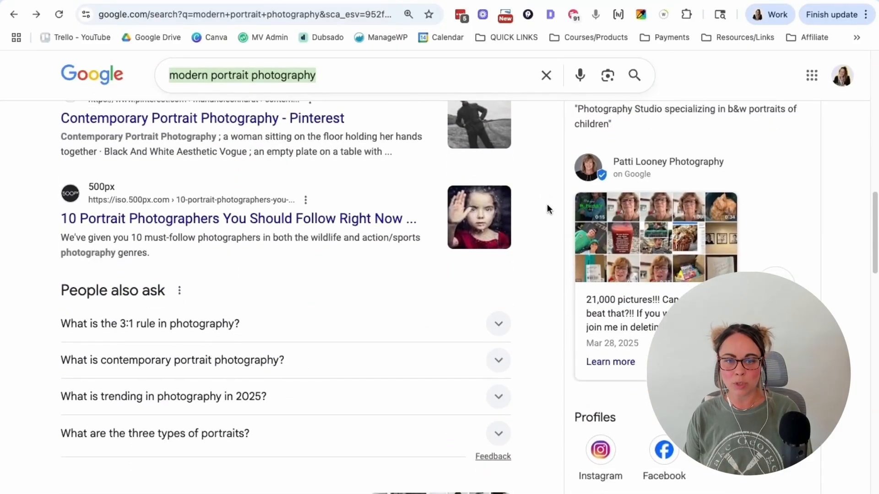
{"action": "scroll", "coordinate": [548, 204], "scroll_direction": "down", "scroll_amount": 2}
{"action": "scroll", "coordinate": [547, 208], "scroll_direction": "down", "scroll_amount": 12}
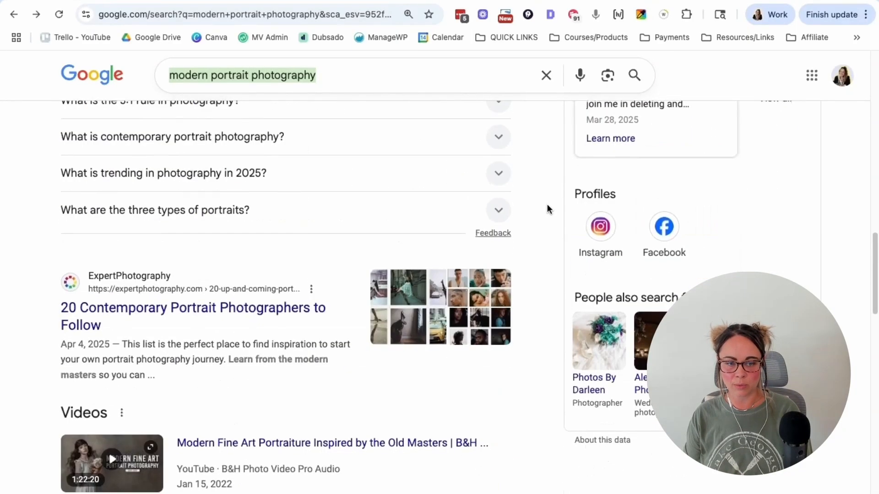
{"action": "scroll", "coordinate": [548, 204], "scroll_direction": "down", "scroll_amount": 8}
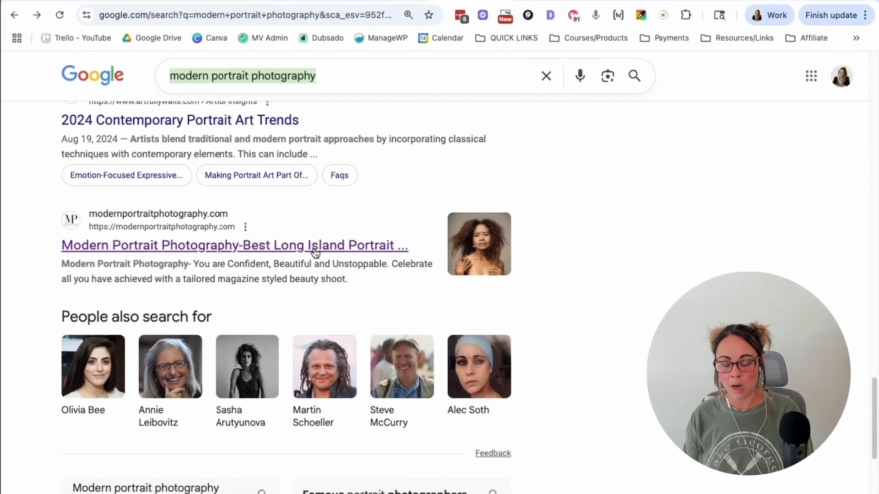
{"action": "scroll", "coordinate": [315, 252], "scroll_direction": "down", "scroll_amount": 5}
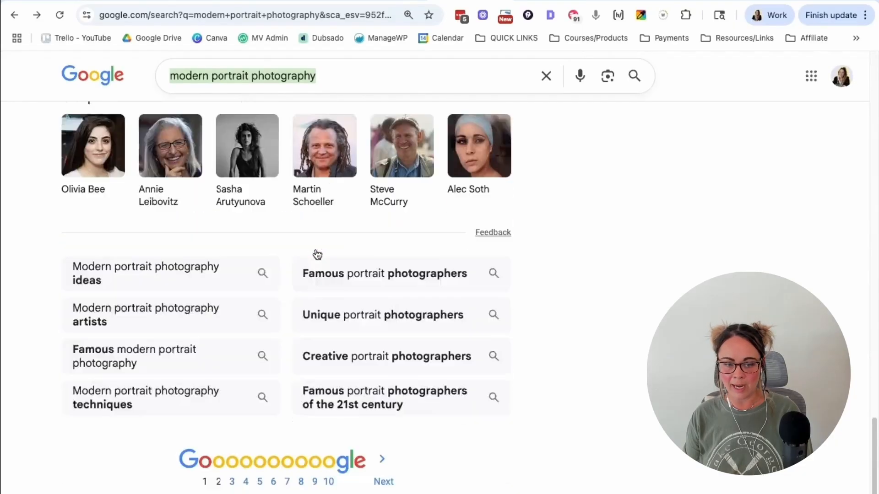
Open the second page of Google results and look for the photographer's blog post among the listings
{"action": "left_click", "coordinate": [218, 457]}
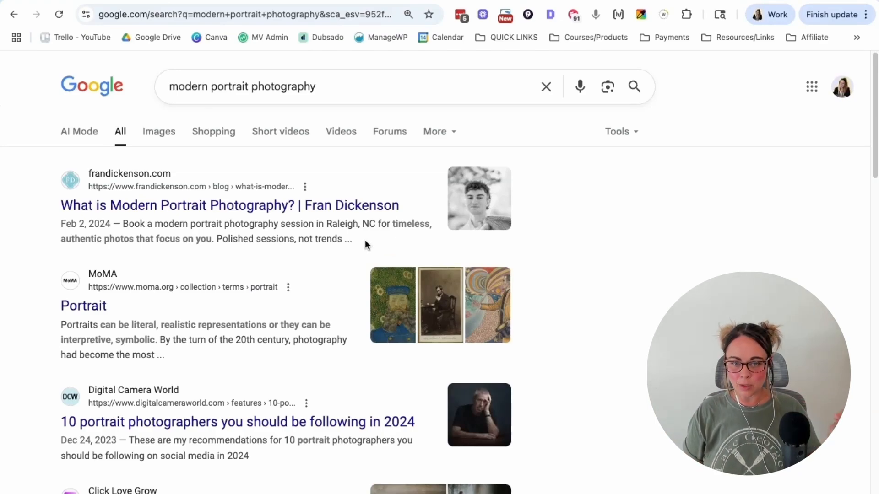
{"action": "scroll", "coordinate": [364, 240], "scroll_direction": "down", "scroll_amount": 5}
{"action": "scroll", "coordinate": [364, 240], "scroll_direction": "up", "scroll_amount": 5}
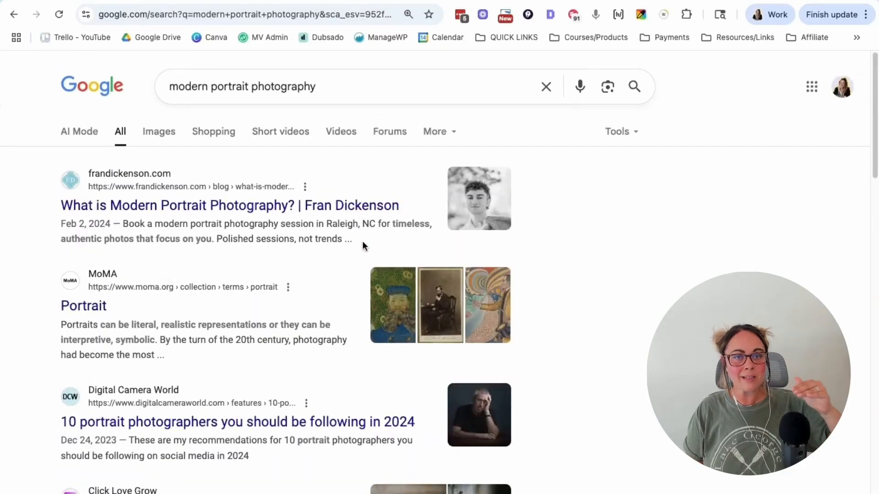
Check the keyword's position in Semrush, return to the Google results and highlight the blog post's publication date
{"action": "left_click", "coordinate": [249, 1]}
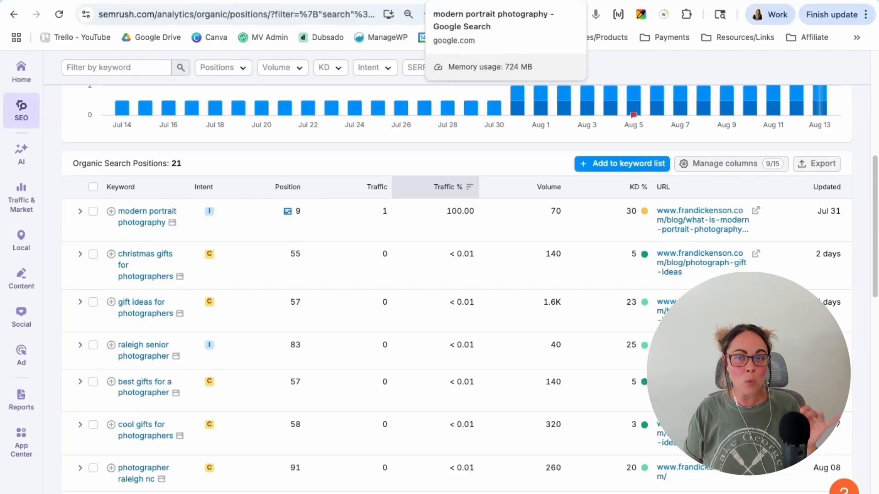
{"action": "left_click", "coordinate": [467, 1]}
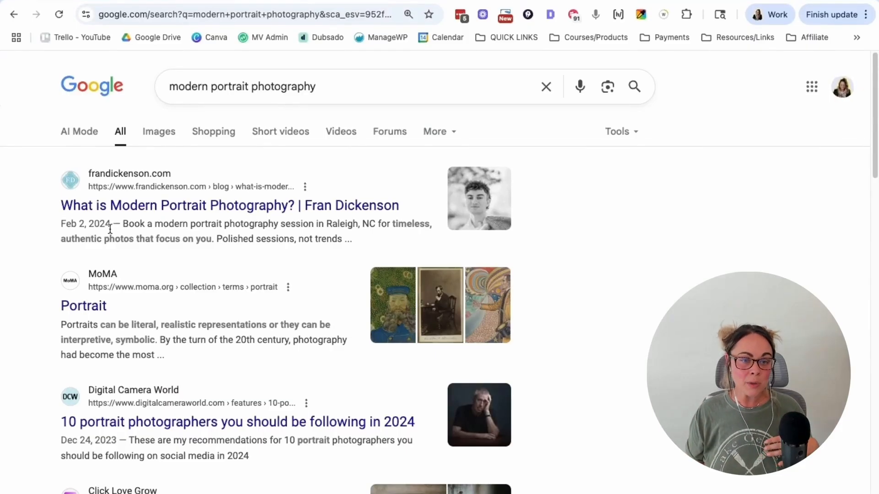
{"action": "left_click_drag", "start_coordinate": [106, 228], "coordinate": [53, 230]}
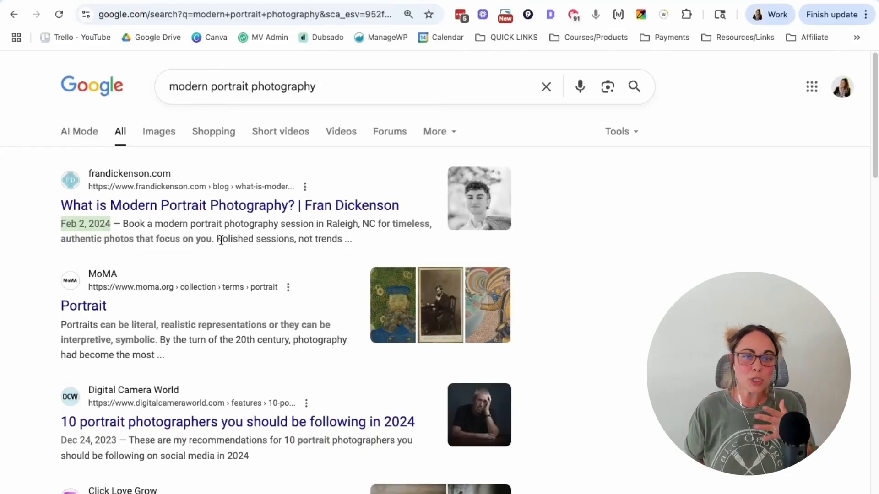
Search Google for "what is modern portrait photography" and check the sources cited in the AI Overview
{"action": "left_click", "coordinate": [172, 82]}
{"action": "type", "text": "t is"}
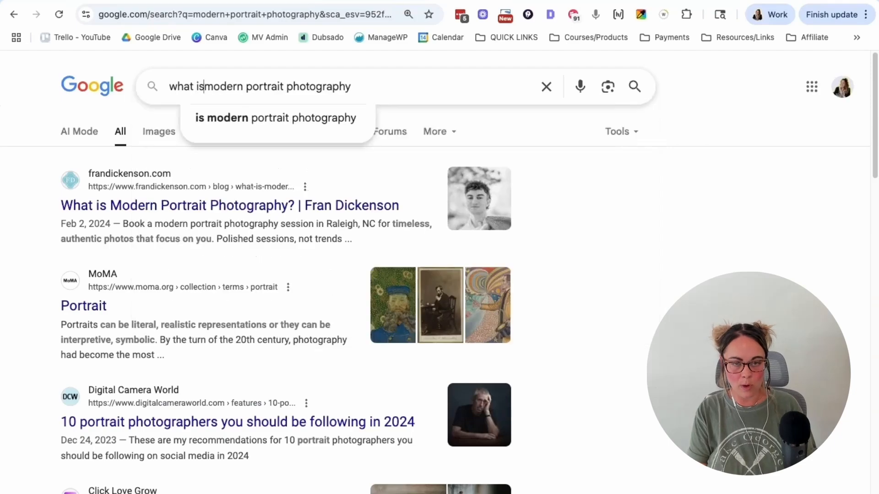
{"action": "key", "text": "Return"}
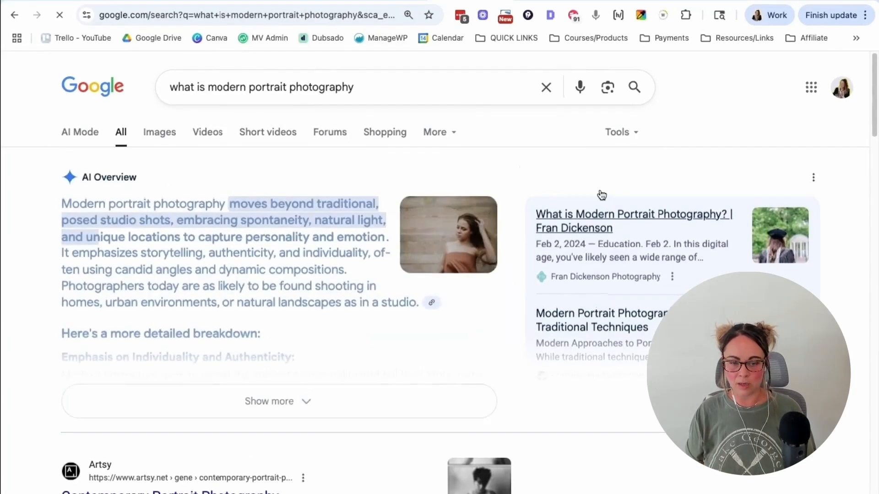
{"action": "scroll", "coordinate": [551, 155], "scroll_direction": "down", "scroll_amount": 1}
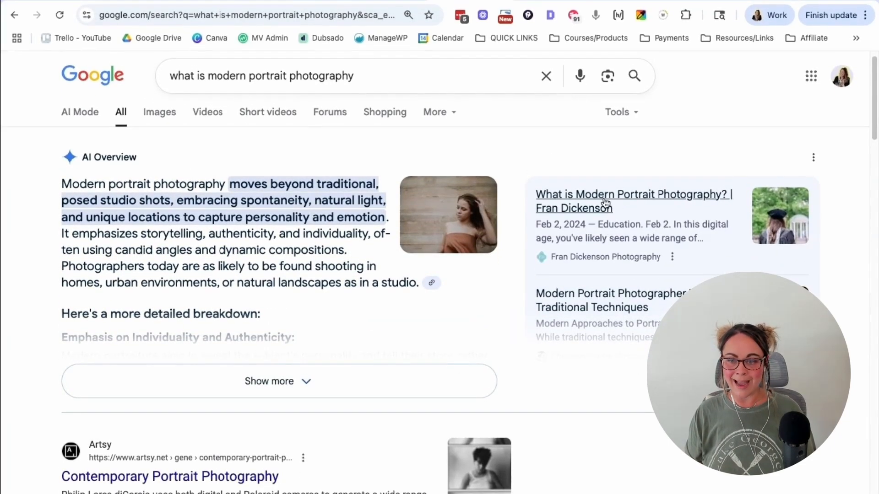
Switch to the blog post "What is Modern Portrait Photography?" and highlight the word "Portrait" in its title
{"action": "left_click", "coordinate": [574, 226]}
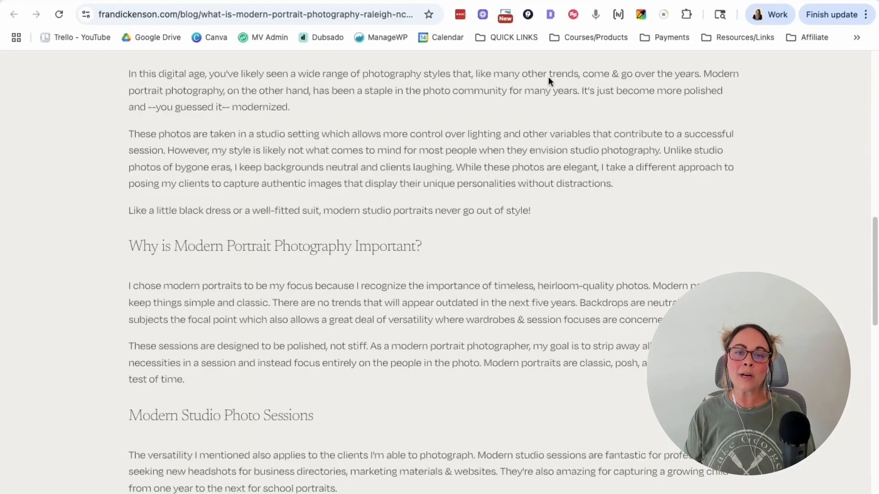
{"action": "scroll", "coordinate": [539, 201], "scroll_direction": "up", "scroll_amount": 15}
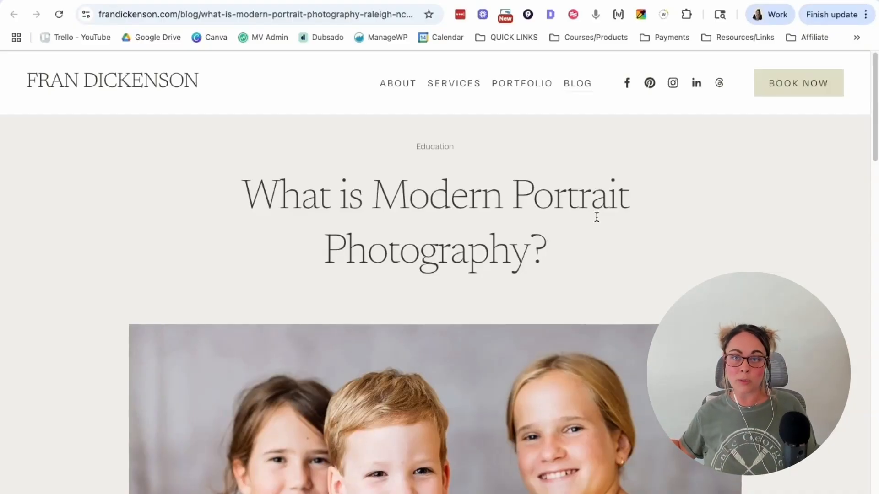
{"action": "double_click", "coordinate": [597, 217]}
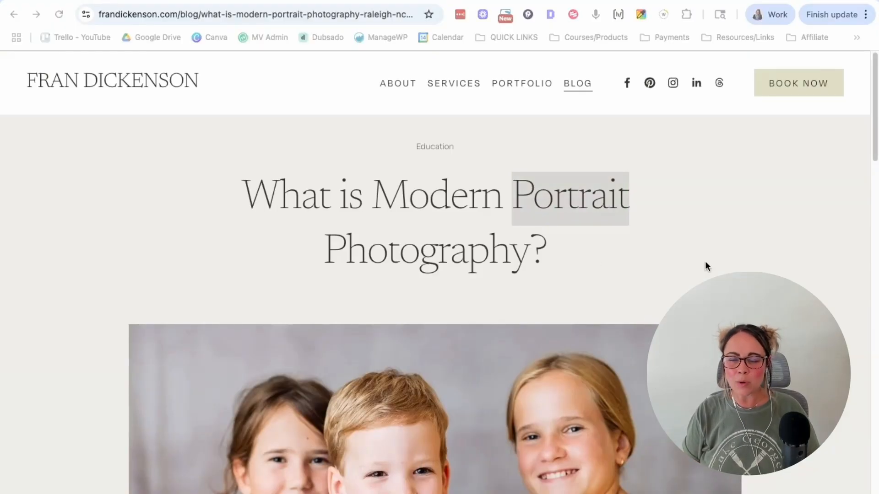
Highlight the blog post's introductory paragraphs below the photo of the three children
{"action": "scroll", "coordinate": [699, 263], "scroll_direction": "down", "scroll_amount": 1}
{"action": "scroll", "coordinate": [698, 260], "scroll_direction": "down", "scroll_amount": 2}
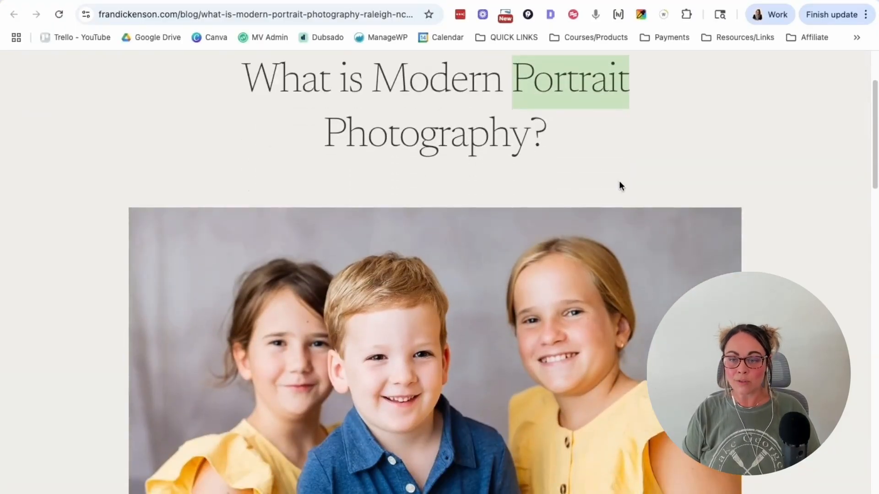
{"action": "scroll", "coordinate": [619, 183], "scroll_direction": "down", "scroll_amount": 10}
{"action": "scroll", "coordinate": [619, 186], "scroll_direction": "down", "scroll_amount": 1}
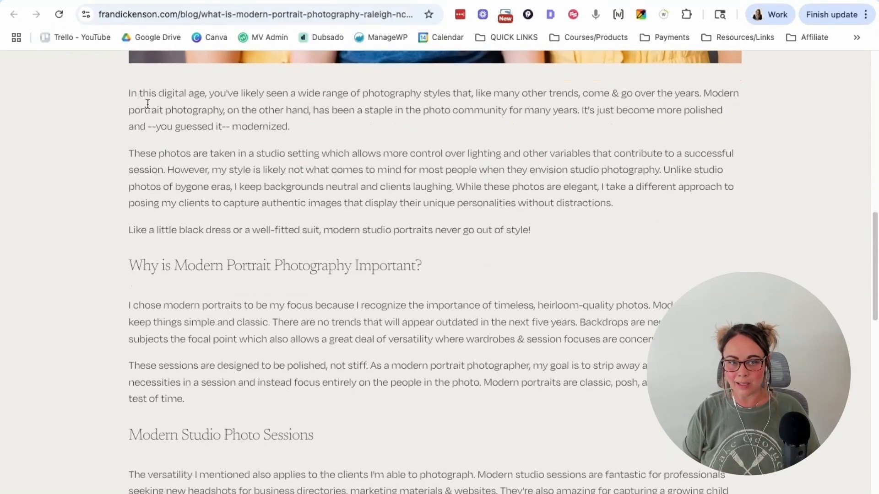
{"action": "left_click_drag", "start_coordinate": [127, 94], "coordinate": [328, 230]}
Read the remaining sections of the blog post down to the contact link, and return to its title
{"action": "scroll", "coordinate": [332, 231], "scroll_direction": "down", "scroll_amount": 8}
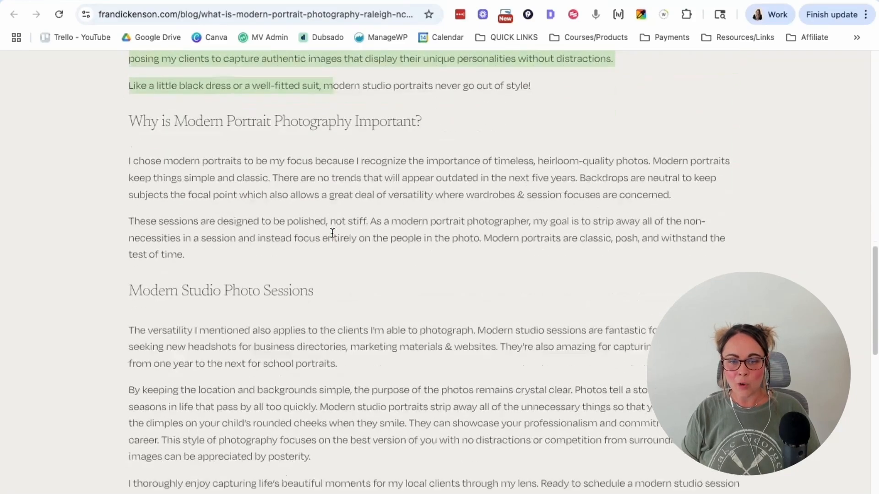
{"action": "scroll", "coordinate": [332, 233], "scroll_direction": "down", "scroll_amount": 2}
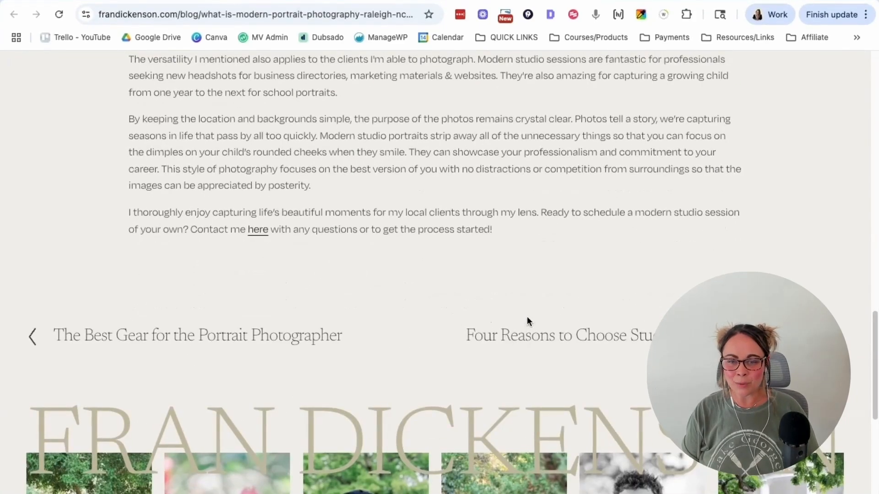
{"action": "scroll", "coordinate": [526, 313], "scroll_direction": "up", "scroll_amount": 3}
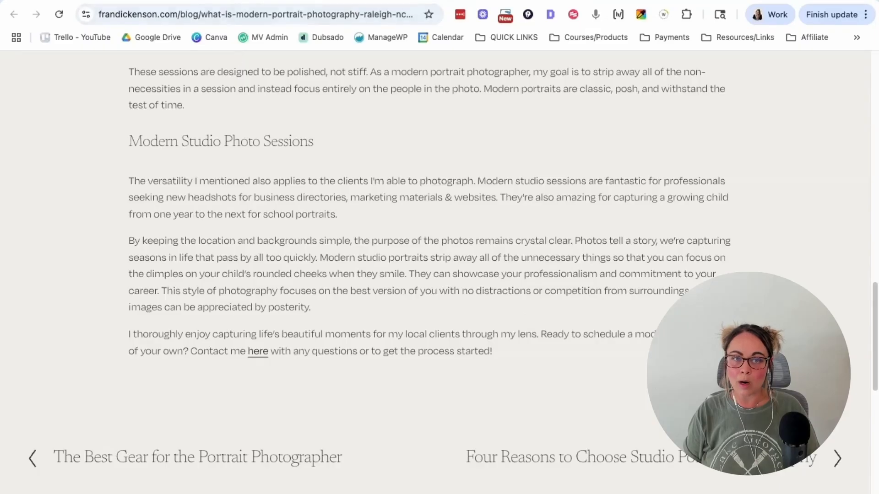
{"action": "left_click", "coordinate": [232, 1]}
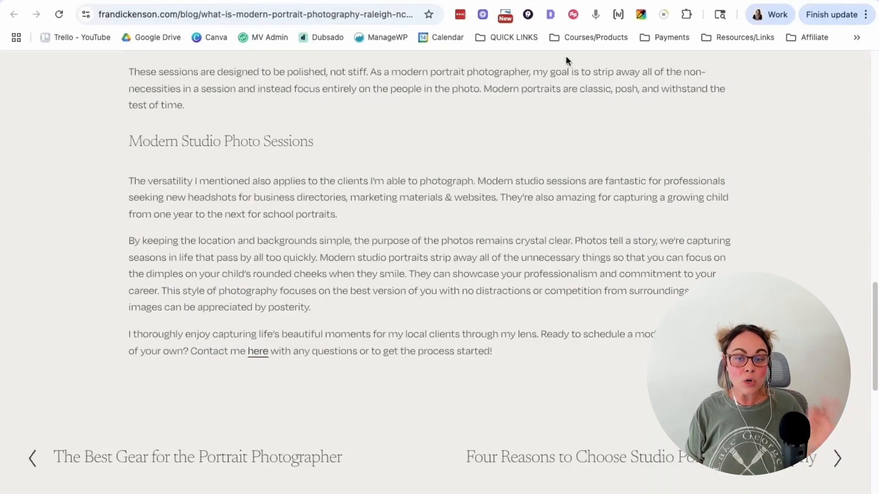
{"action": "scroll", "coordinate": [573, 225], "scroll_direction": "up", "scroll_amount": 1}
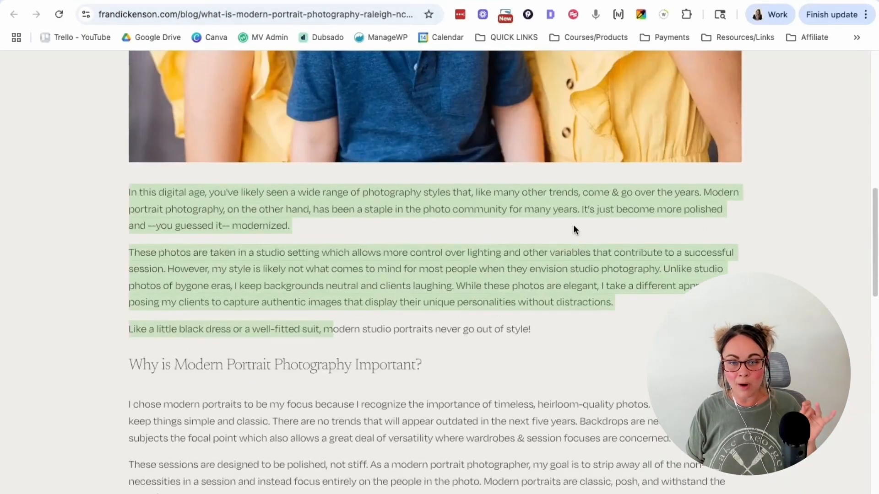
{"action": "scroll", "coordinate": [574, 224], "scroll_direction": "up", "scroll_amount": 15}
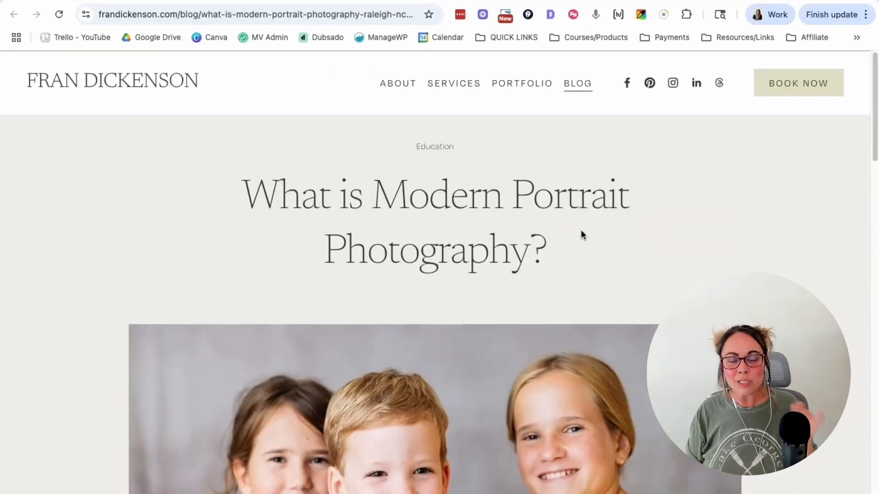
Select the blog post's body text from the introduction to the contact line and check its word count
{"action": "scroll", "coordinate": [702, 256], "scroll_direction": "down", "scroll_amount": 10}
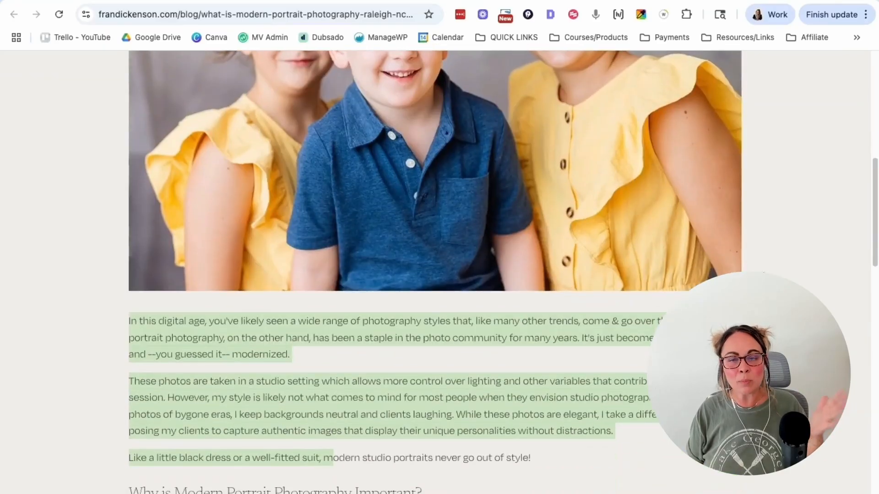
{"action": "scroll", "coordinate": [510, 280], "scroll_direction": "down", "scroll_amount": 5}
{"action": "left_click_drag", "start_coordinate": [129, 115], "coordinate": [531, 308]}
{"action": "scroll", "coordinate": [342, 226], "scroll_direction": "down", "scroll_amount": 8}
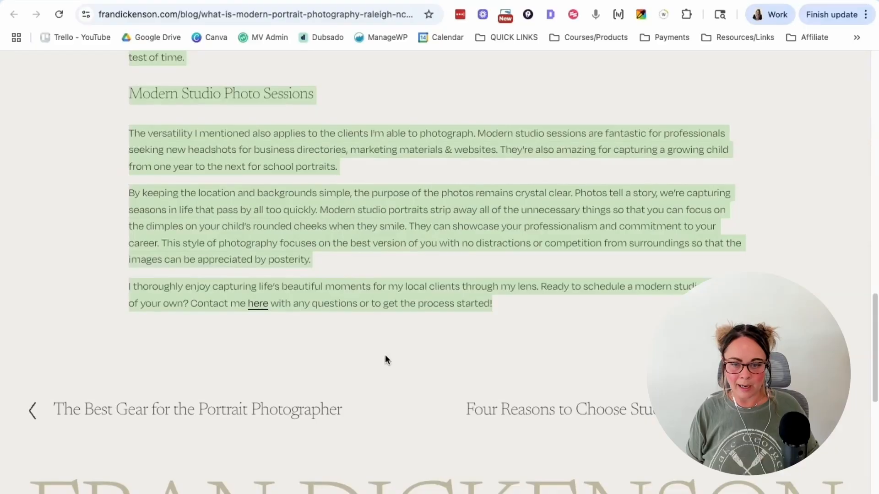
{"action": "key", "text": "super+shift+y"}
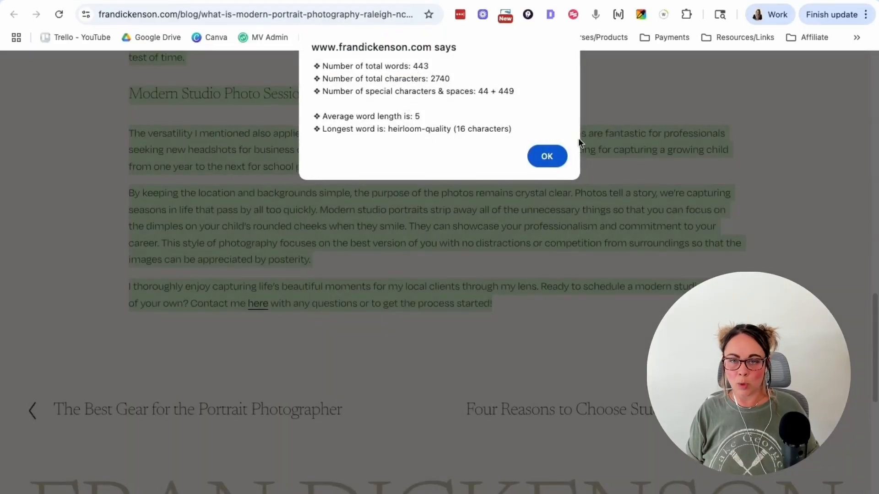
{"action": "left_click", "coordinate": [547, 154]}
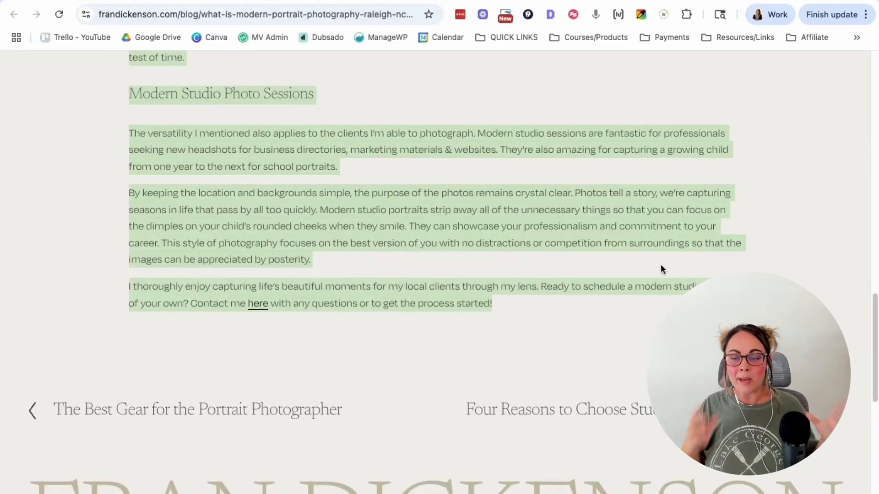
Review the blog post's introduction and its "Why is Modern Portrait Photography Important?" and "Modern Studio Photo Sessions" sections, and return to the title
{"action": "scroll", "coordinate": [575, 411], "scroll_direction": "up", "scroll_amount": 3}
{"action": "scroll", "coordinate": [575, 410], "scroll_direction": "up", "scroll_amount": 3}
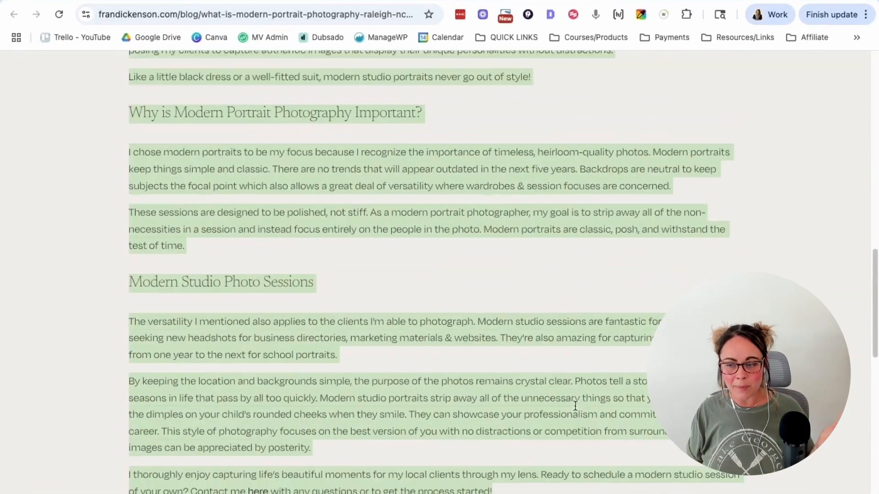
{"action": "scroll", "coordinate": [575, 406], "scroll_direction": "up", "scroll_amount": 5}
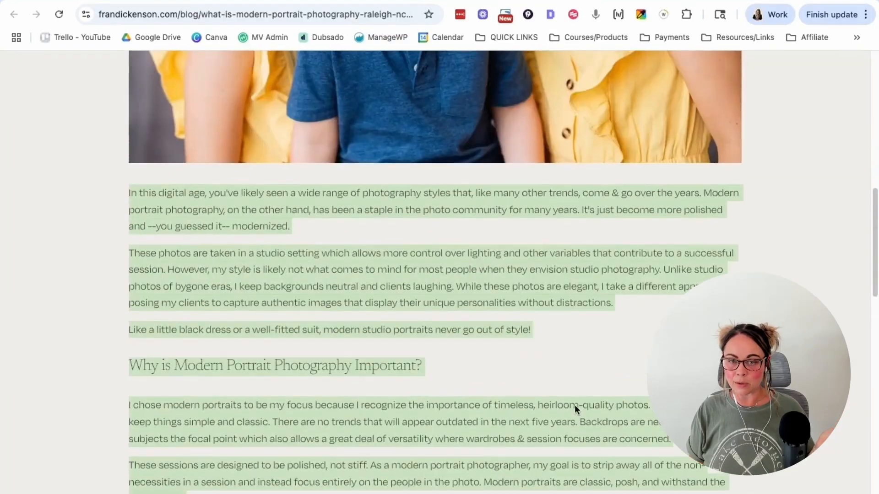
{"action": "scroll", "coordinate": [646, 380], "scroll_direction": "down", "scroll_amount": 6}
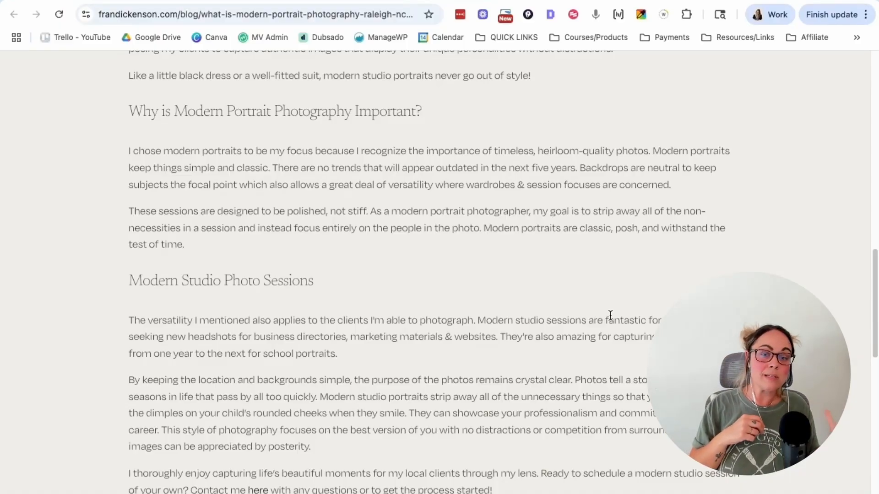
{"action": "scroll", "coordinate": [407, 316], "scroll_direction": "up", "scroll_amount": 5}
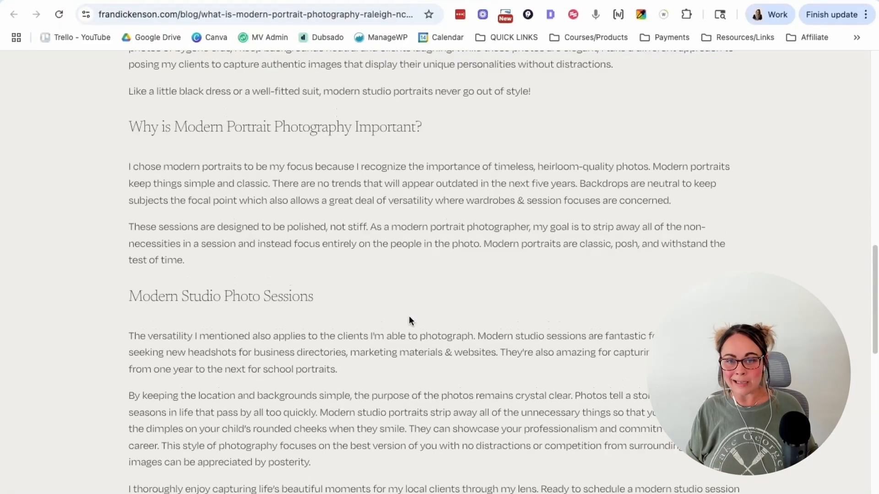
{"action": "scroll", "coordinate": [475, 333], "scroll_direction": "down", "scroll_amount": 6}
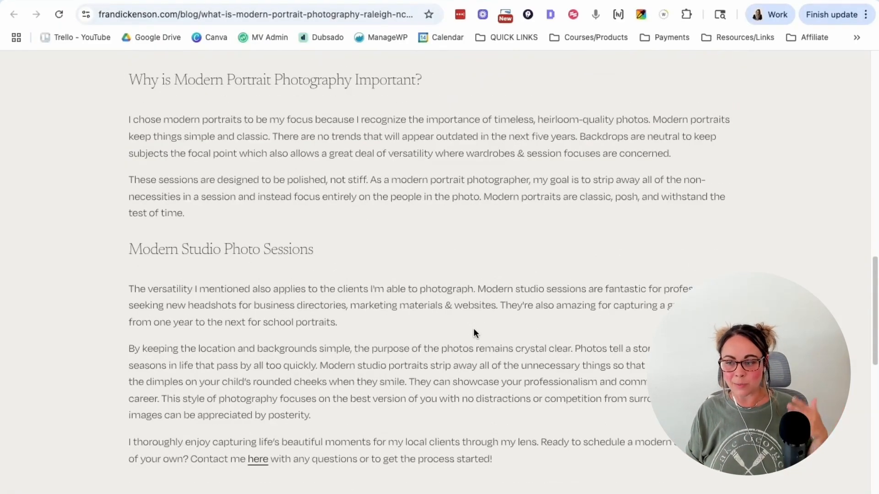
{"action": "scroll", "coordinate": [473, 328], "scroll_direction": "up", "scroll_amount": 15}
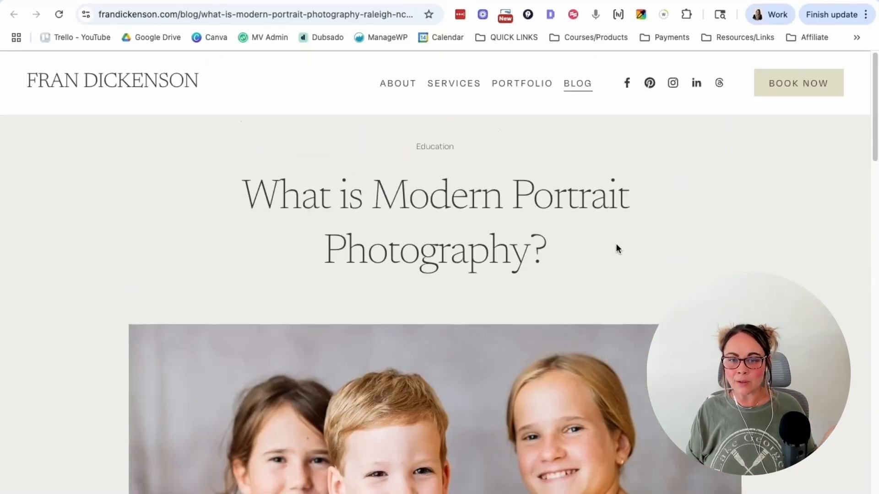
Highlight the full title "What is Modern Portrait Photography?" and compare it with the post's body sections
{"action": "left_click_drag", "start_coordinate": [616, 244], "coordinate": [236, 174]}
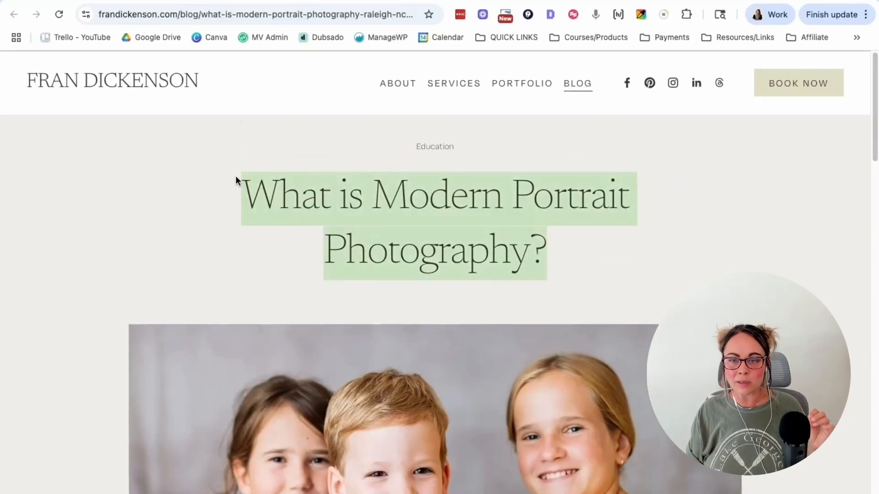
{"action": "scroll", "coordinate": [233, 193], "scroll_direction": "down", "scroll_amount": 2}
{"action": "scroll", "coordinate": [226, 201], "scroll_direction": "down", "scroll_amount": 15}
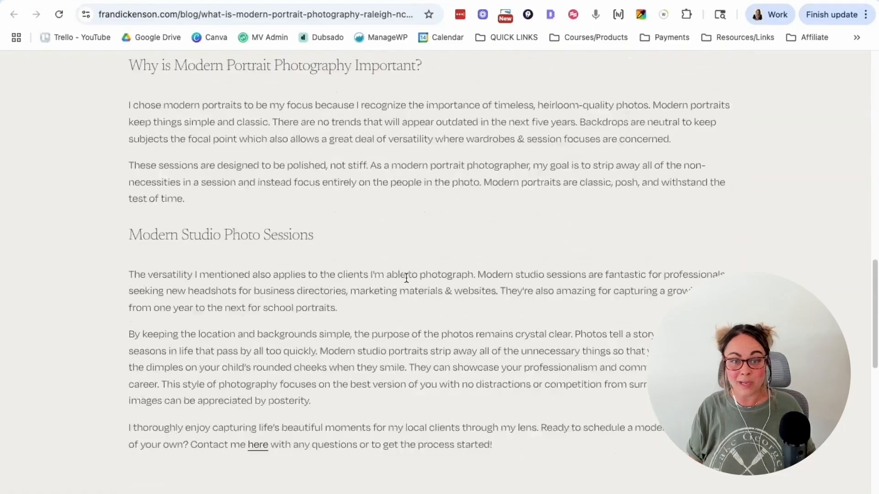
{"action": "scroll", "coordinate": [406, 277], "scroll_direction": "up", "scroll_amount": 8}
{"action": "scroll", "coordinate": [412, 281], "scroll_direction": "up", "scroll_amount": 10}
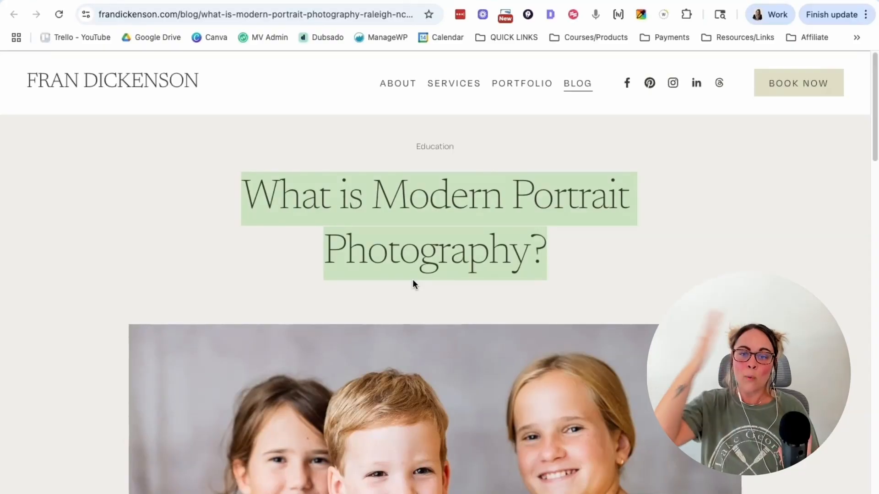
{"action": "scroll", "coordinate": [413, 280], "scroll_direction": "down", "scroll_amount": 2}
{"action": "scroll", "coordinate": [412, 284], "scroll_direction": "down", "scroll_amount": 15}
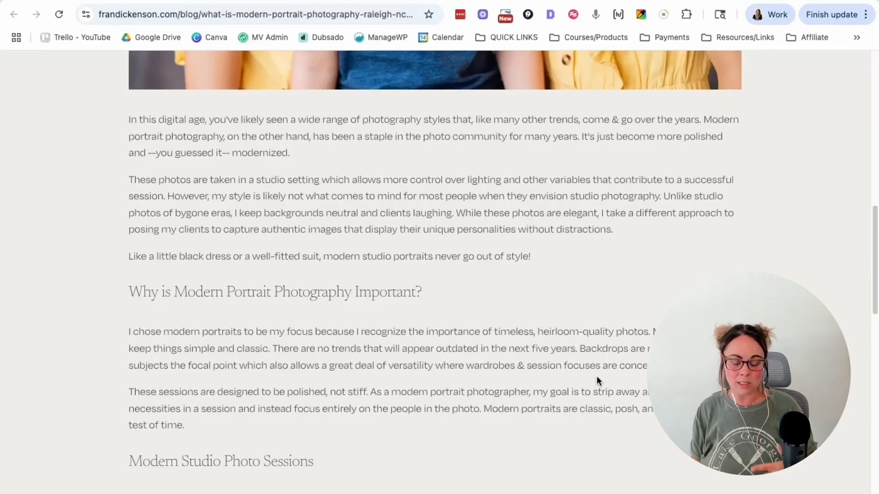
{"action": "scroll", "coordinate": [597, 379], "scroll_direction": "up", "scroll_amount": 12}
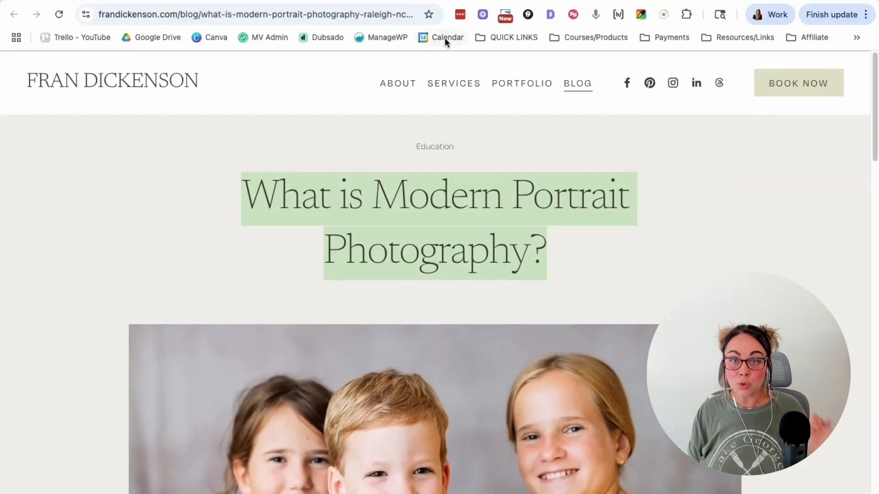
Return to the Google results, open the second source cited in the AI Overview, and examine the opening of its article
{"action": "left_click", "coordinate": [471, 1]}
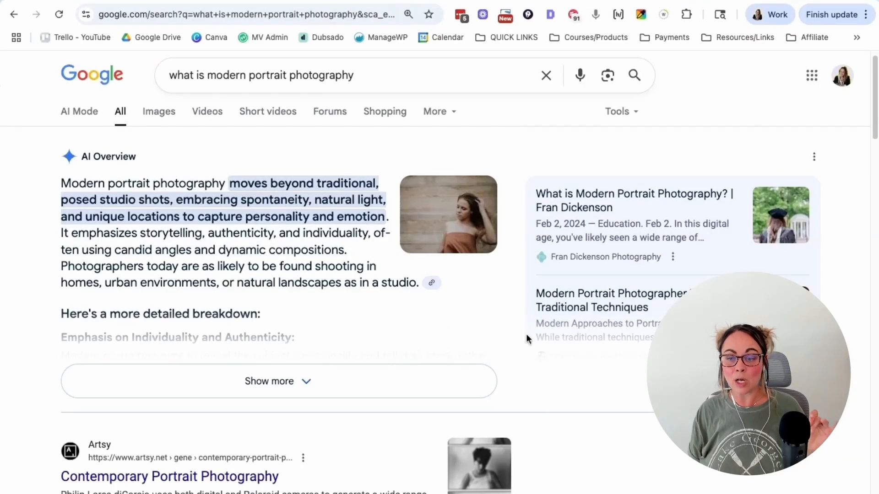
{"action": "left_click", "coordinate": [608, 303]}
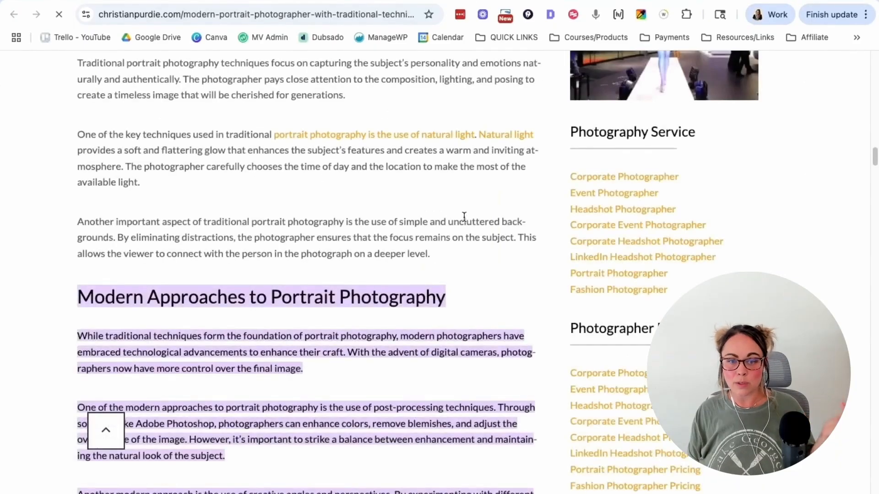
{"action": "scroll", "coordinate": [463, 216], "scroll_direction": "up", "scroll_amount": 10}
{"action": "scroll", "coordinate": [465, 220], "scroll_direction": "up", "scroll_amount": 15}
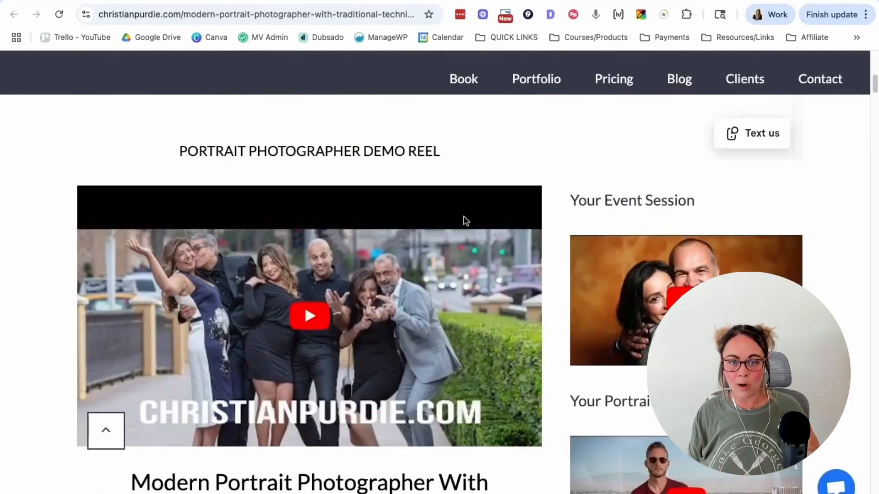
{"action": "scroll", "coordinate": [476, 248], "scroll_direction": "down", "scroll_amount": 7}
{"action": "scroll", "coordinate": [489, 270], "scroll_direction": "down", "scroll_amount": 3}
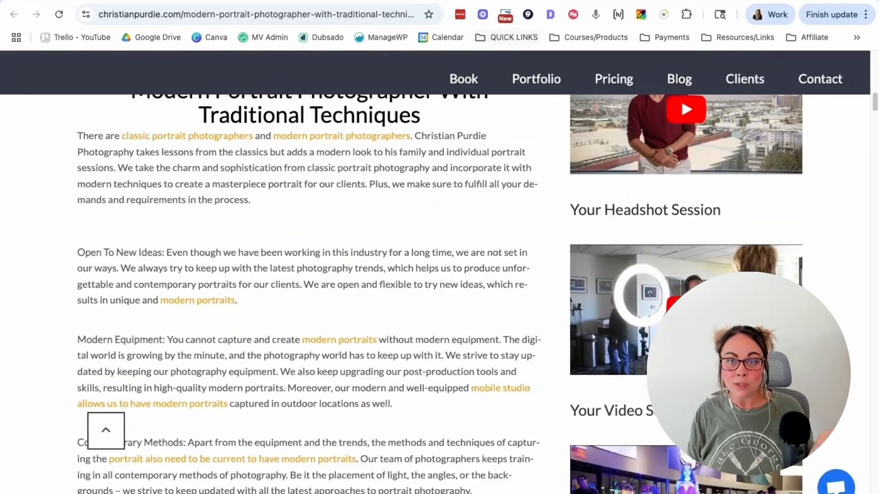
Examine the competing article's headings and sections through choosing a location and posing subjects, and return to the photographer's blog post
{"action": "key", "text": "alt+Left"}
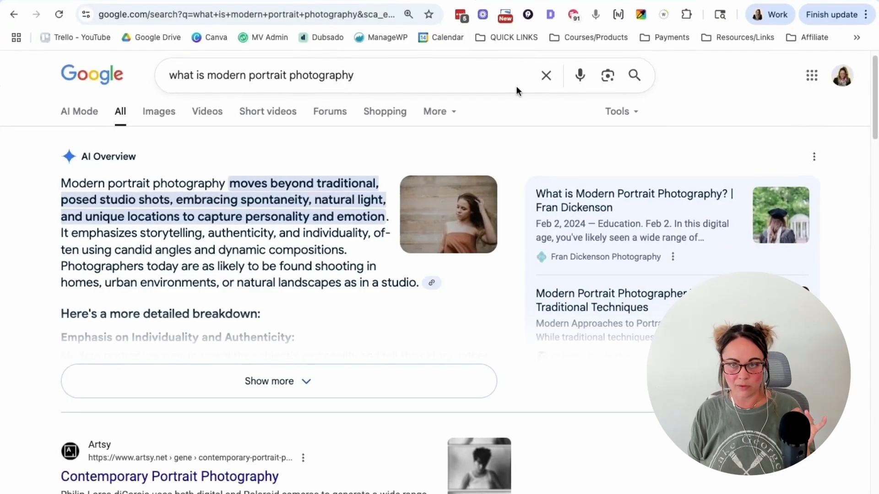
{"action": "left_click", "coordinate": [540, 1]}
{"action": "scroll", "coordinate": [560, 204], "scroll_direction": "down", "scroll_amount": 5}
{"action": "scroll", "coordinate": [559, 200], "scroll_direction": "down", "scroll_amount": 2}
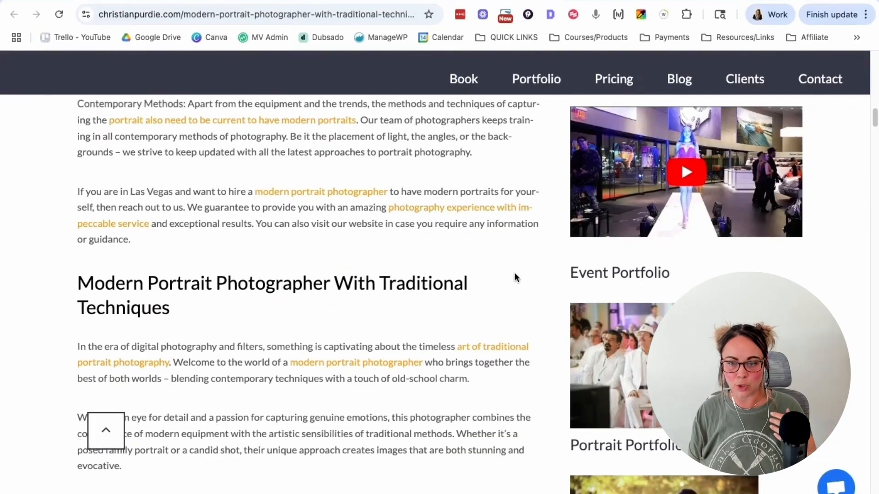
{"action": "scroll", "coordinate": [539, 283], "scroll_direction": "down", "scroll_amount": 10}
{"action": "scroll", "coordinate": [539, 287], "scroll_direction": "down", "scroll_amount": 8}
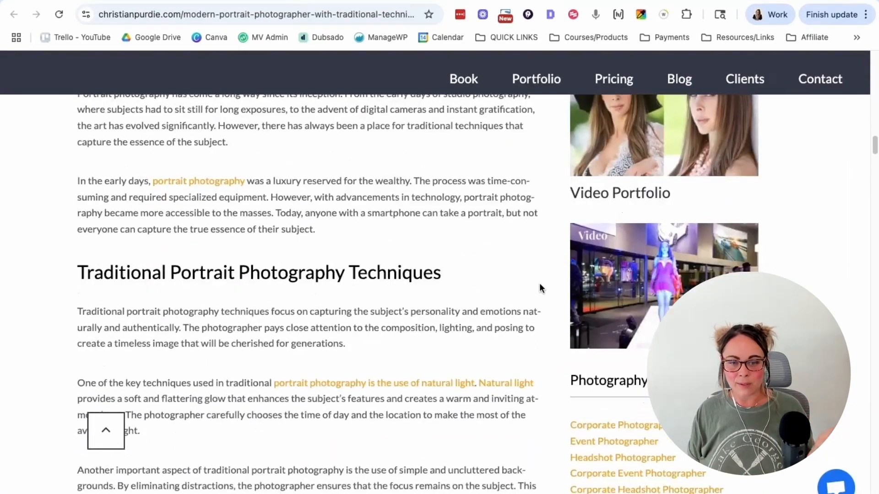
{"action": "scroll", "coordinate": [540, 288], "scroll_direction": "down", "scroll_amount": 10}
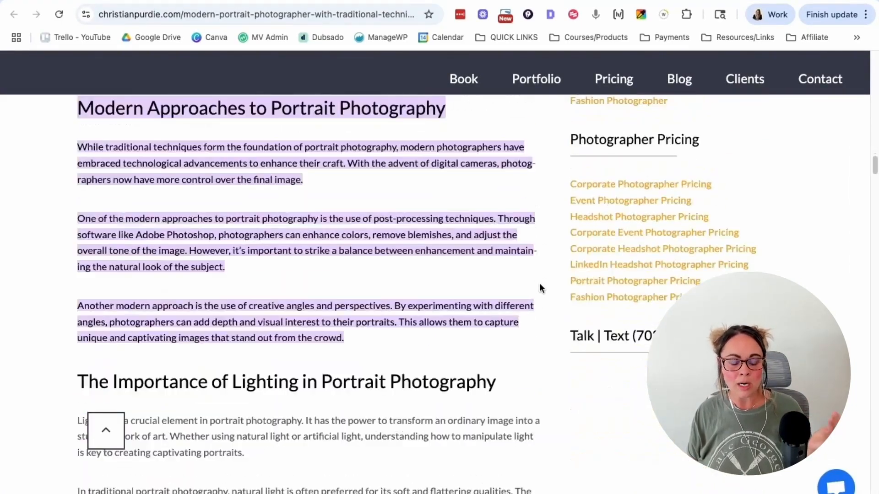
{"action": "scroll", "coordinate": [541, 288], "scroll_direction": "down", "scroll_amount": 5}
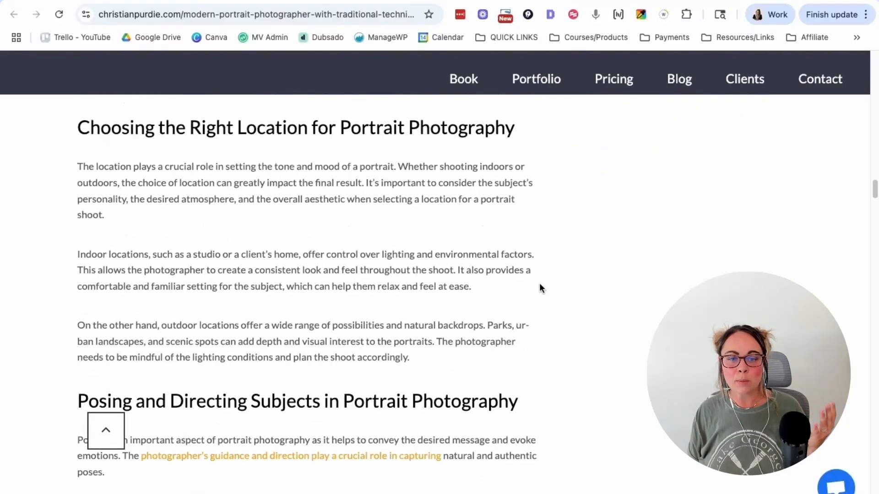
{"action": "scroll", "coordinate": [539, 288], "scroll_direction": "up", "scroll_amount": 20}
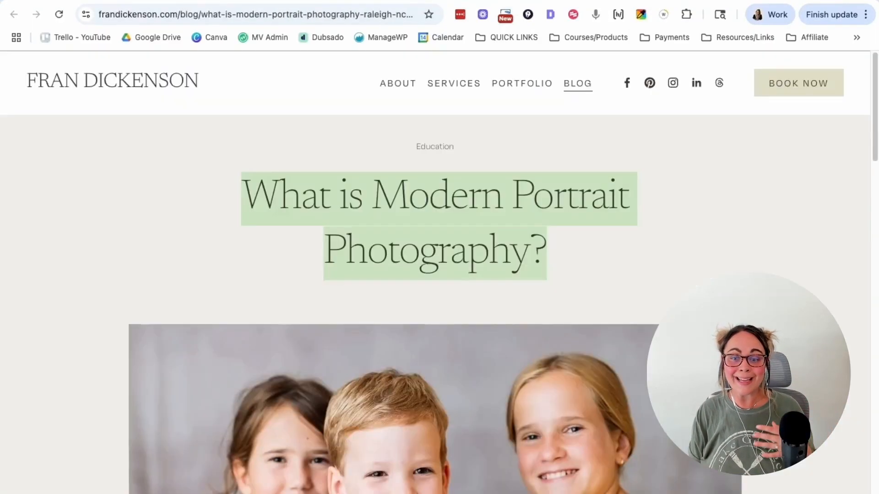
Clear the title highlight and review the blog post's introductory paragraphs
{"action": "left_click", "coordinate": [695, 215]}
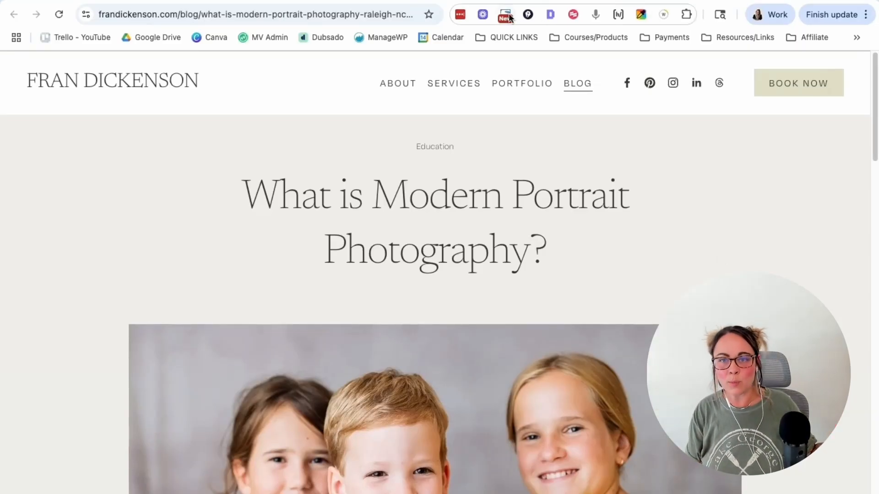
{"action": "scroll", "coordinate": [669, 218], "scroll_direction": "down", "scroll_amount": 10}
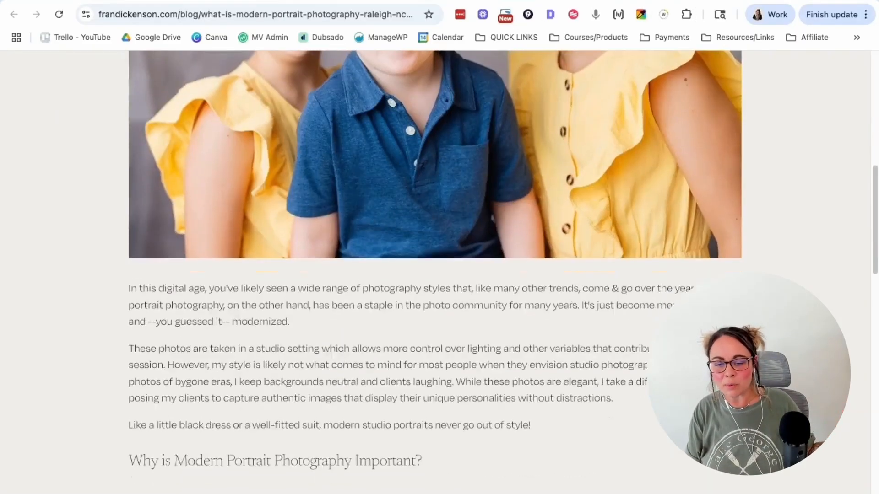
{"action": "scroll", "coordinate": [611, 271], "scroll_direction": "down", "scroll_amount": 3}
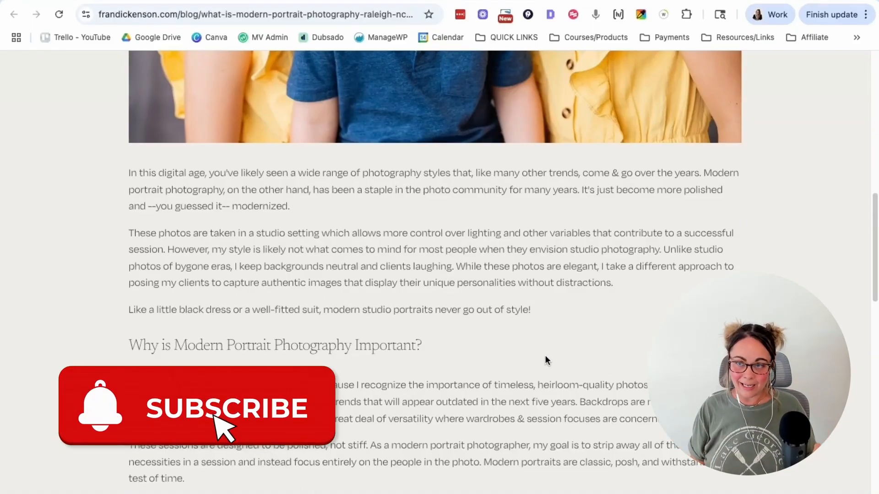
Switch to the ChatGPT conversation and highlight the prompt's opening paragraph asking for help making the blog post more SEO friendly
{"action": "left_click", "coordinate": [660, 0]}
{"action": "scroll", "coordinate": [572, 267], "scroll_direction": "up", "scroll_amount": 20}
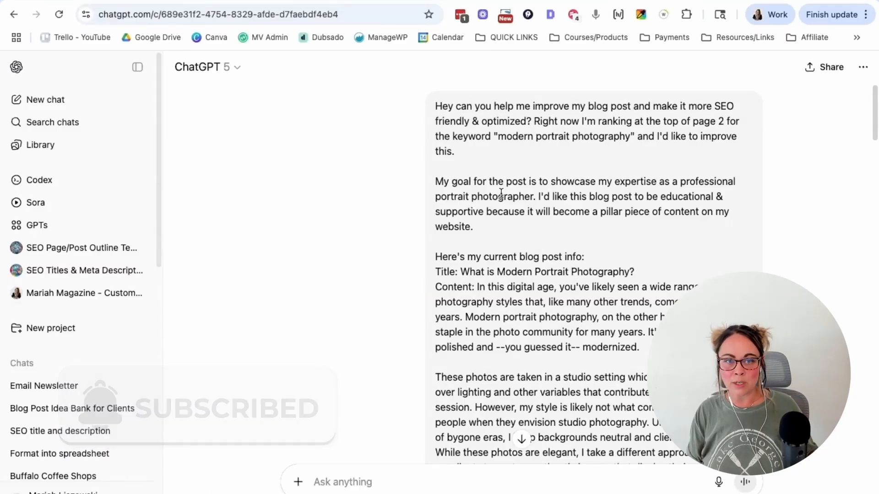
{"action": "left_click_drag", "start_coordinate": [435, 105], "coordinate": [454, 146]}
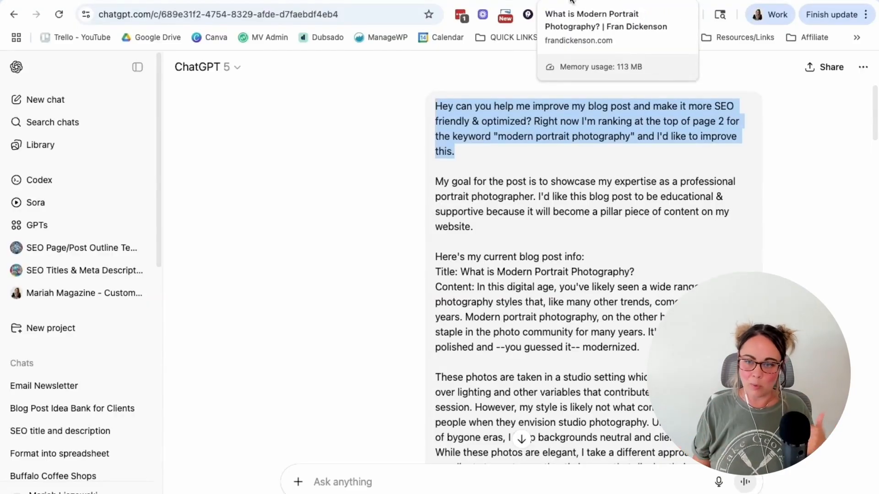
Highlight the line "Here's my current blog post info:" in the ChatGPT prompt
{"action": "left_click_drag", "start_coordinate": [607, 257], "coordinate": [446, 259]}
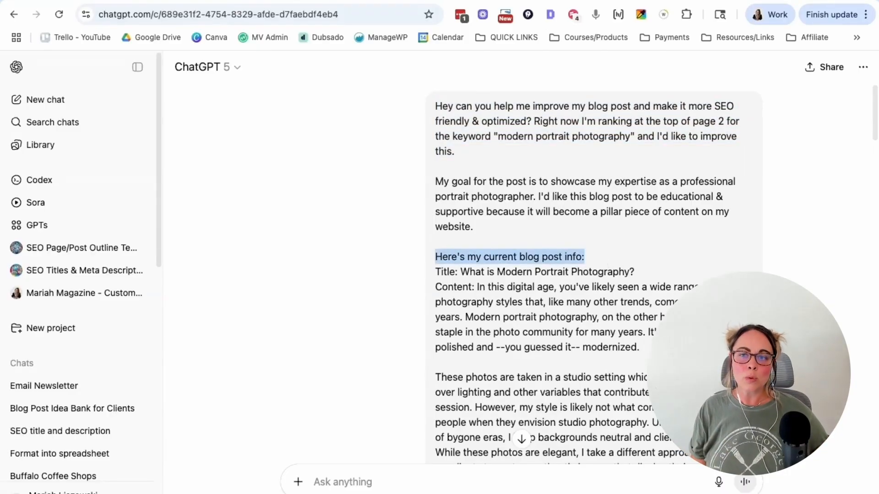
{"action": "left_click", "coordinate": [362, 1]}
{"action": "left_click", "coordinate": [336, 15]}
{"action": "left_click", "coordinate": [560, 1]}
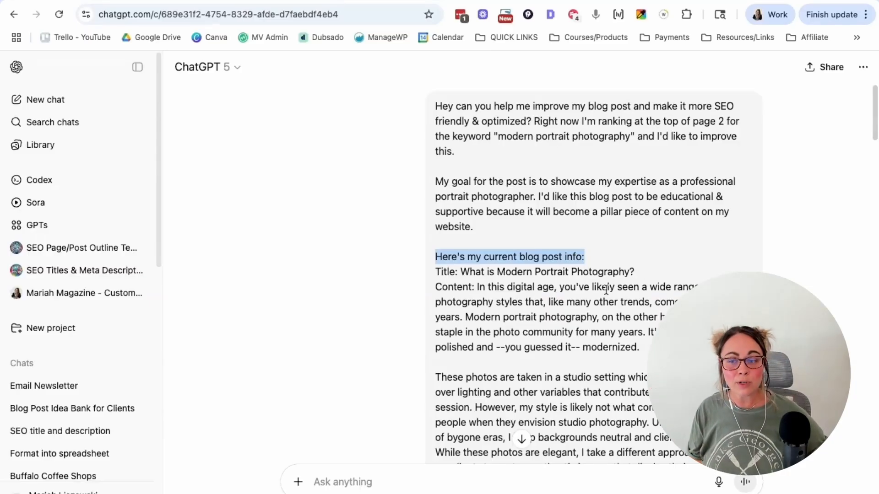
Highlight the "Title: What is Modern Portrait Photography?" line and the "Content:" label in the prompt
{"action": "left_click", "coordinate": [565, 265]}
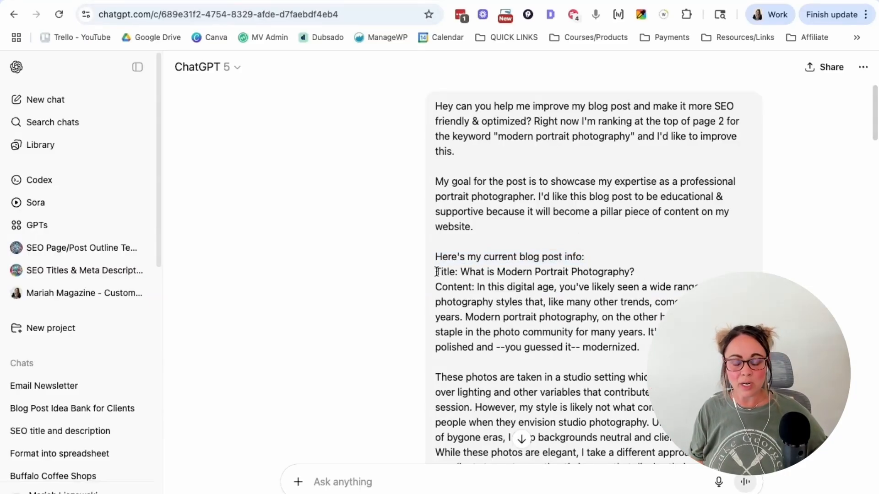
{"action": "left_click_drag", "start_coordinate": [434, 272], "coordinate": [646, 280]}
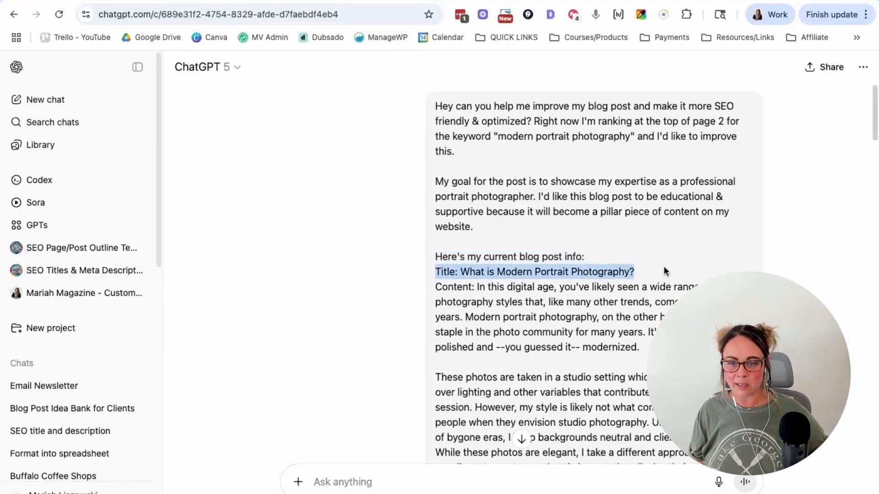
{"action": "left_click", "coordinate": [664, 271]}
{"action": "left_click_drag", "start_coordinate": [435, 286], "coordinate": [474, 287]}
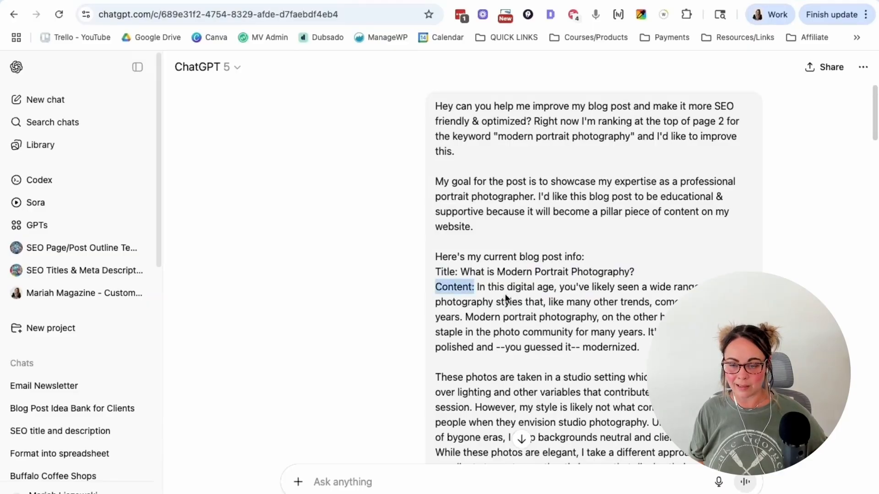
Skim the pasted blog content, then highlight the prompt's opening request, its goal paragraph and the current blog post info
{"action": "scroll", "coordinate": [505, 293], "scroll_direction": "down", "scroll_amount": 15}
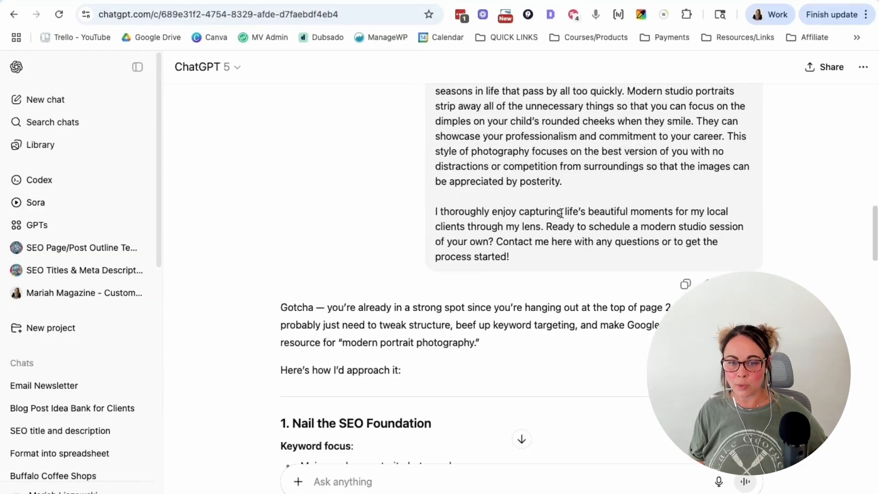
{"action": "scroll", "coordinate": [561, 213], "scroll_direction": "up", "scroll_amount": 15}
{"action": "left_click_drag", "start_coordinate": [475, 161], "coordinate": [422, 96]}
{"action": "left_click_drag", "start_coordinate": [482, 235], "coordinate": [425, 177]}
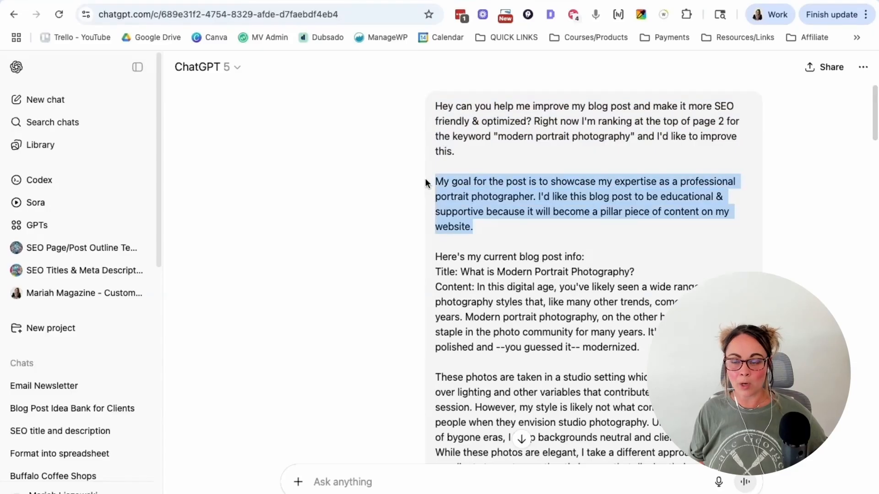
{"action": "left_click_drag", "start_coordinate": [434, 254], "coordinate": [590, 378]}
In ChatGPT's reply, highlight the supporting keywords "contemporary portrait photography", "timeless portraits" and "professional studio portraits" one by one
{"action": "scroll", "coordinate": [592, 373], "scroll_direction": "down", "scroll_amount": 10}
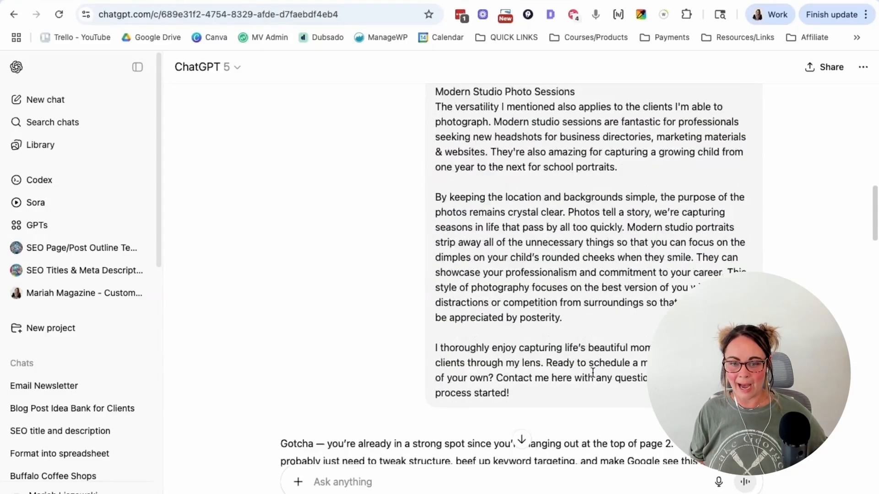
{"action": "scroll", "coordinate": [593, 373], "scroll_direction": "down", "scroll_amount": 7}
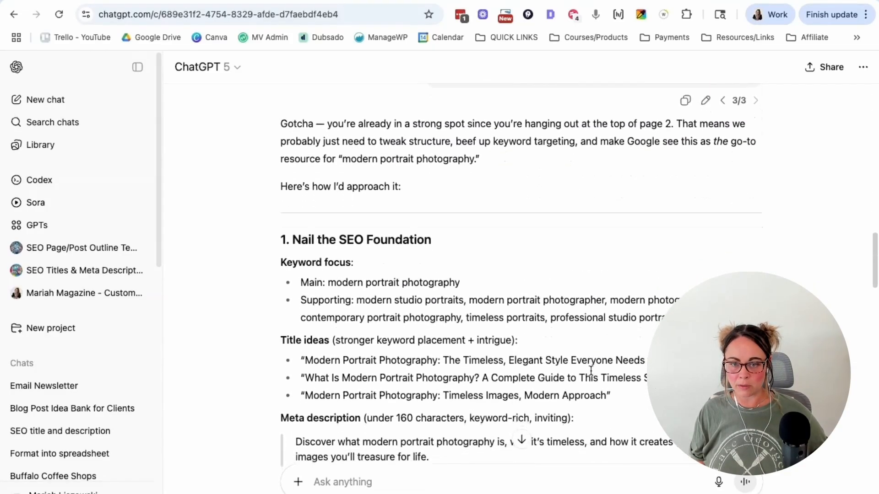
{"action": "scroll", "coordinate": [590, 370], "scroll_direction": "down", "scroll_amount": 1}
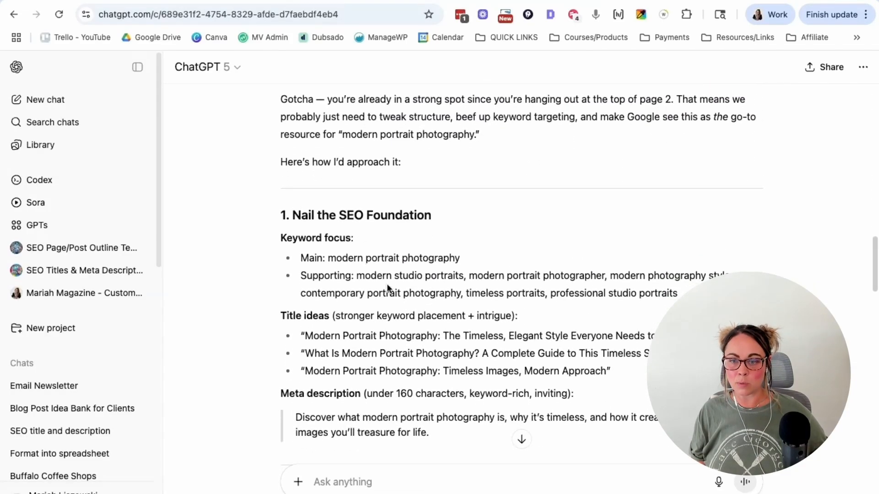
{"action": "scroll", "coordinate": [451, 302], "scroll_direction": "down", "scroll_amount": 1}
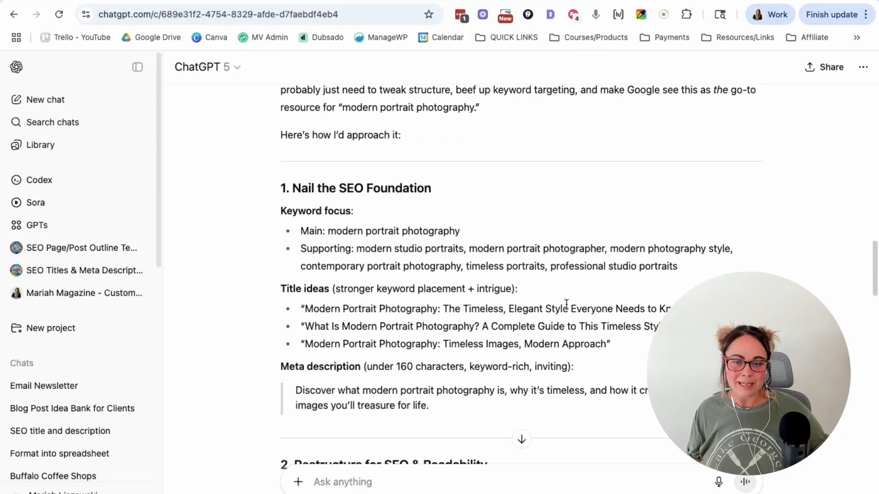
{"action": "left_click_drag", "start_coordinate": [461, 268], "coordinate": [301, 273]}
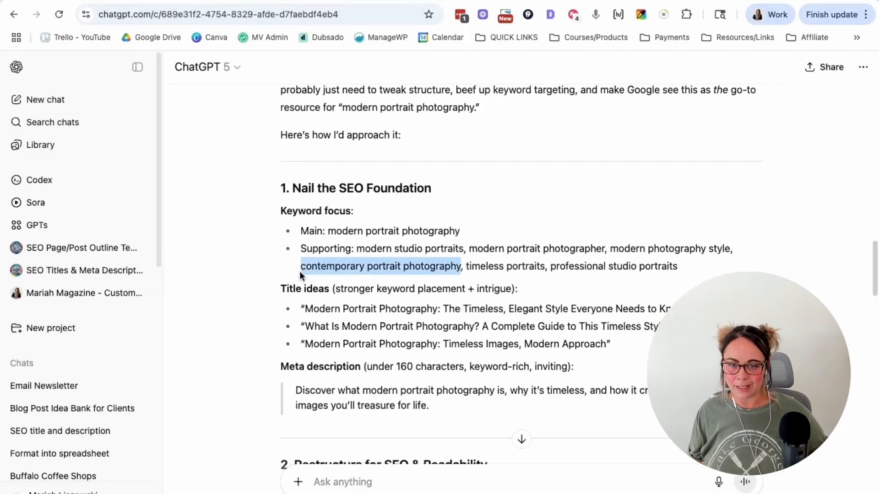
{"action": "left_click_drag", "start_coordinate": [465, 267], "coordinate": [541, 270]}
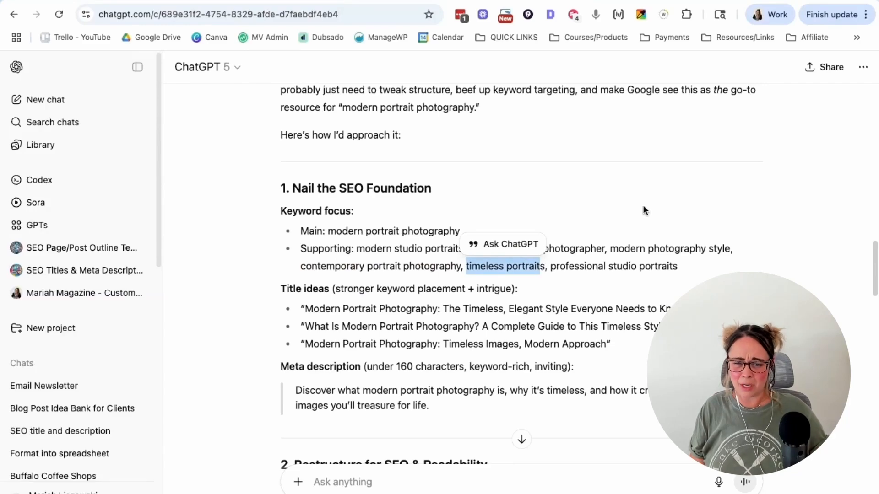
{"action": "left_click_drag", "start_coordinate": [547, 269], "coordinate": [460, 277]}
{"action": "left_click_drag", "start_coordinate": [679, 267], "coordinate": [547, 270]}
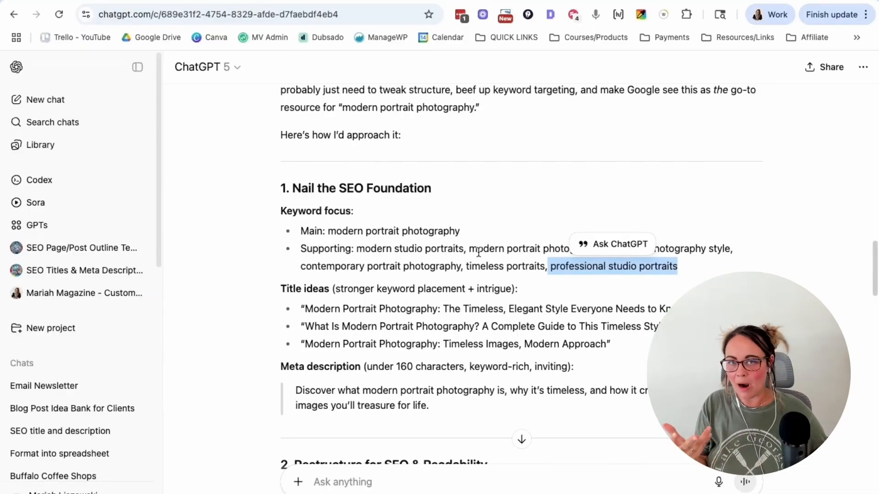
{"action": "left_click", "coordinate": [373, 295]}
Under Title ideas, highlight the "Timeless, Elegant Style Everyone Needs to Know" title and the phrase "What Is Modern Portrait Photography?"
{"action": "scroll", "coordinate": [372, 294], "scroll_direction": "down", "scroll_amount": 1}
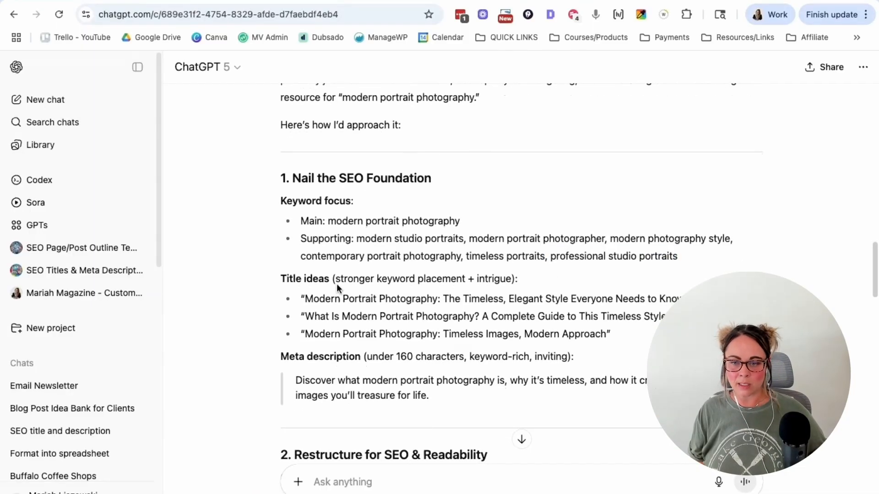
{"action": "scroll", "coordinate": [337, 287], "scroll_direction": "down", "scroll_amount": 1}
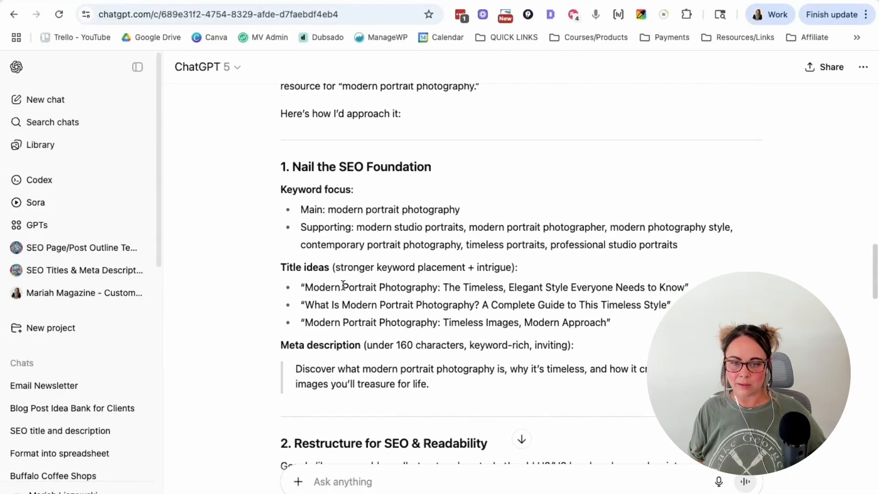
{"action": "left_click_drag", "start_coordinate": [304, 285], "coordinate": [689, 284]}
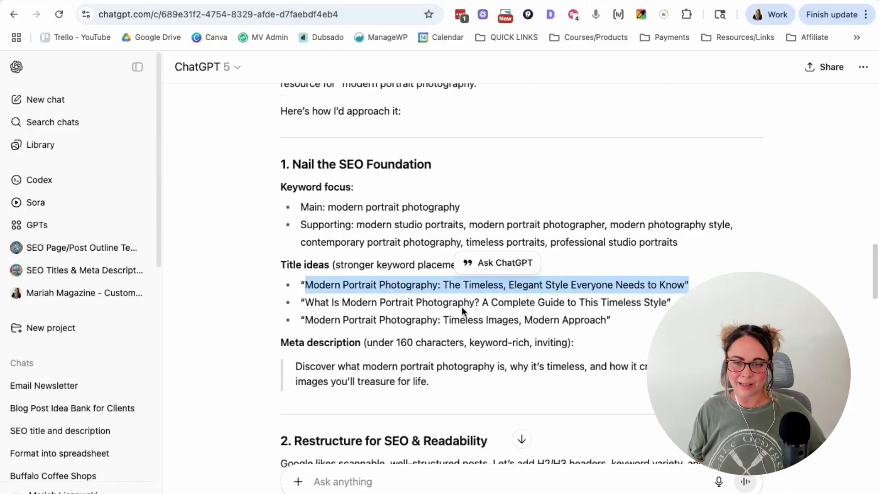
{"action": "left_click_drag", "start_coordinate": [479, 303], "coordinate": [305, 303]}
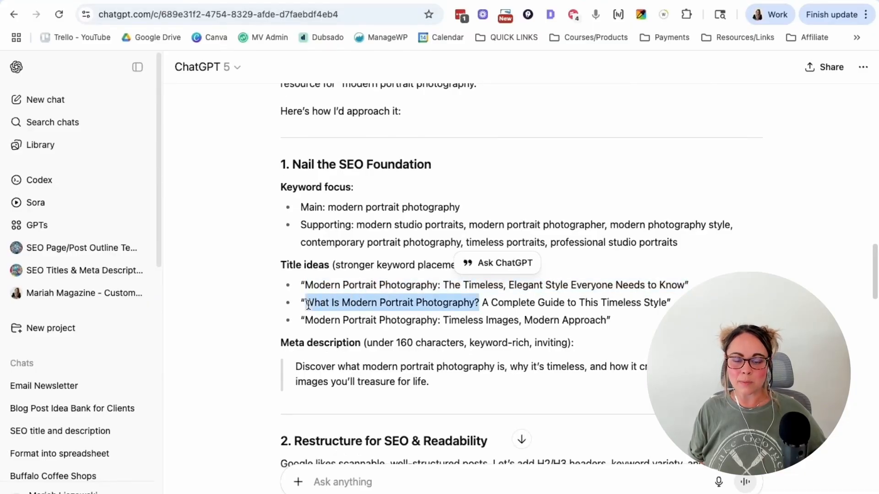
{"action": "left_click", "coordinate": [477, 306]}
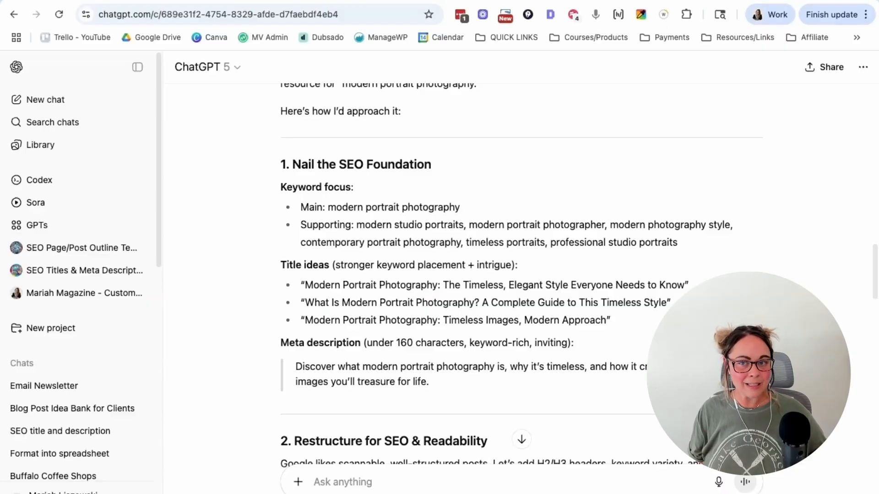
Check the Google results for "what is modern portrait photography", then return to ChatGPT and highlight the whole Title ideas list
{"action": "left_click", "coordinate": [426, 1]}
{"action": "scroll", "coordinate": [598, 380], "scroll_direction": "up", "scroll_amount": 1}
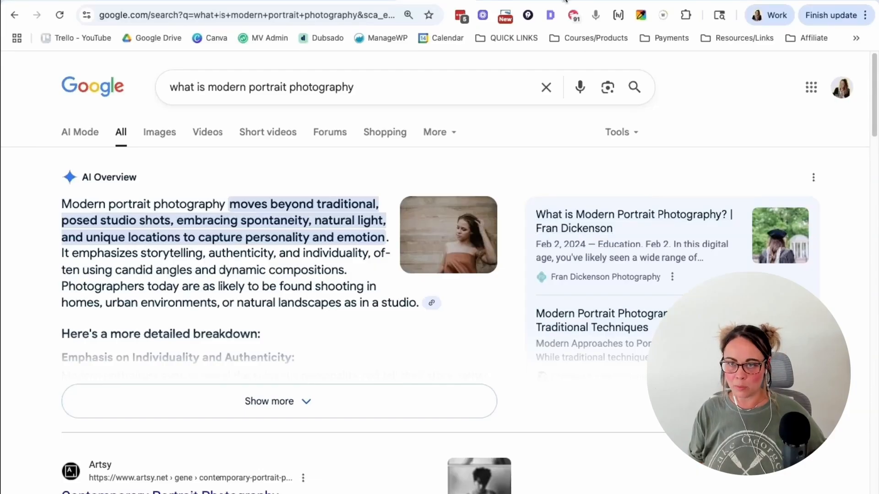
{"action": "left_click", "coordinate": [565, 1]}
{"action": "left_click_drag", "start_coordinate": [613, 321], "coordinate": [281, 266]}
Highlight the suggested meta description and check its word and character count
{"action": "scroll", "coordinate": [441, 298], "scroll_direction": "down", "scroll_amount": 2}
{"action": "left_click", "coordinate": [439, 303]}
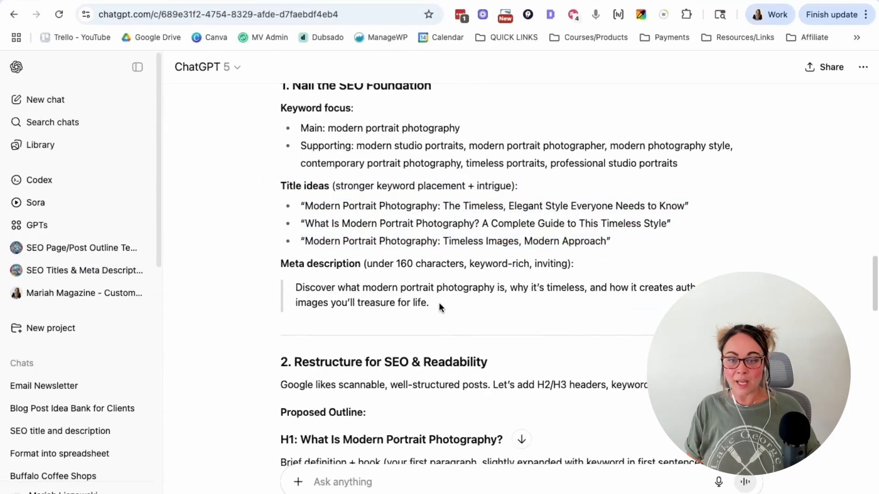
{"action": "left_click_drag", "start_coordinate": [439, 303], "coordinate": [275, 279]}
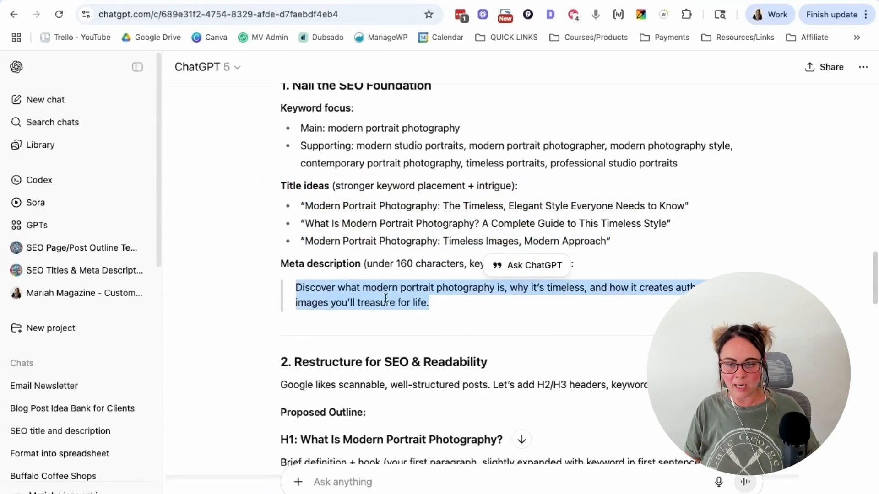
{"action": "left_click", "coordinate": [433, 441]}
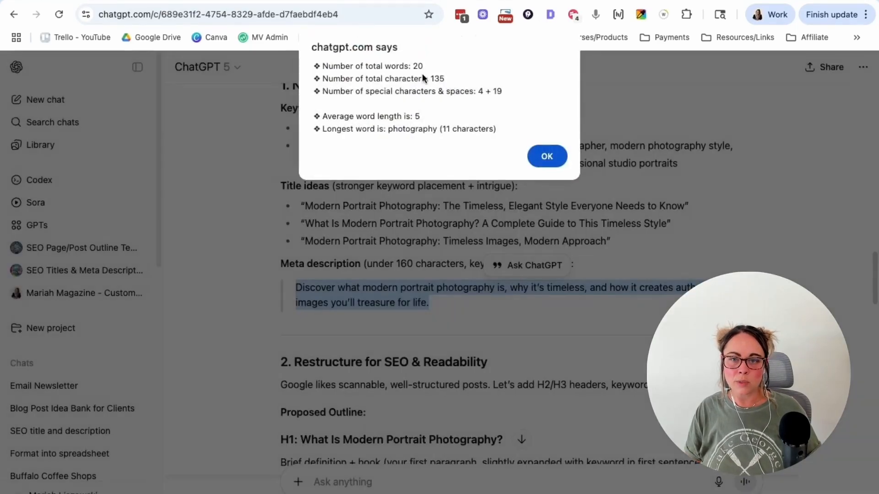
{"action": "left_click", "coordinate": [547, 155]}
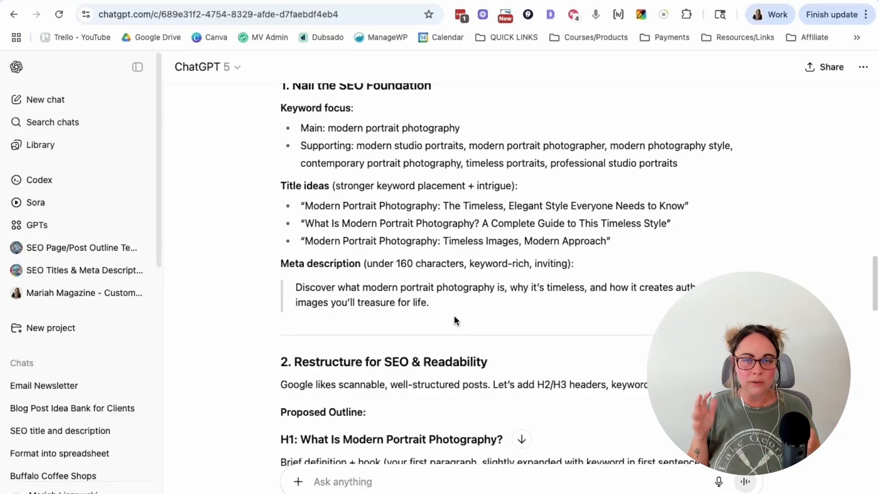
{"action": "left_click_drag", "start_coordinate": [439, 302], "coordinate": [293, 293]}
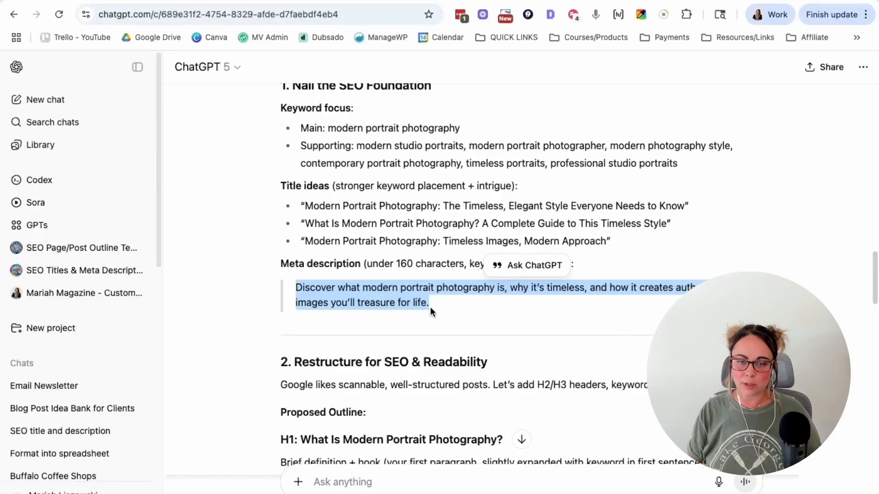
Highlight the "Restructure for SEO & Readability" heading, the "Proposed Outline" label and the "H1:" tag in the reply
{"action": "scroll", "coordinate": [577, 328], "scroll_direction": "down", "scroll_amount": 2}
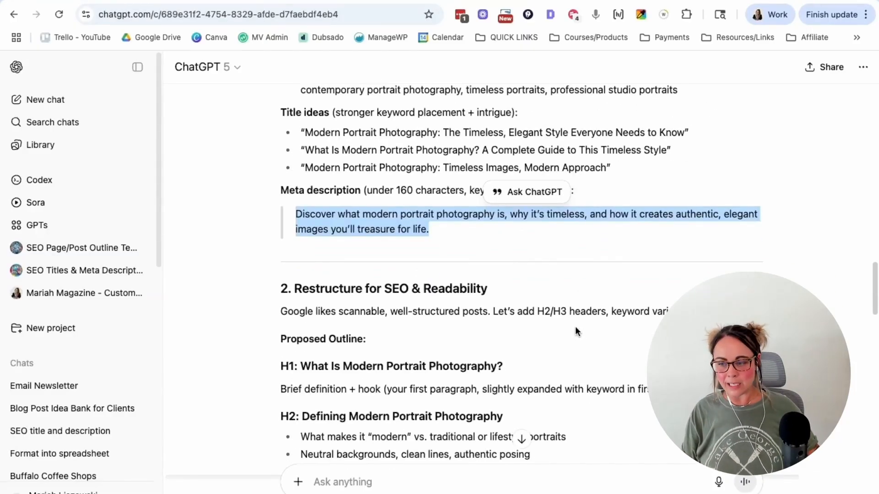
{"action": "scroll", "coordinate": [575, 325], "scroll_direction": "down", "scroll_amount": 1}
{"action": "left_click_drag", "start_coordinate": [298, 262], "coordinate": [438, 282]}
{"action": "scroll", "coordinate": [353, 219], "scroll_direction": "down", "scroll_amount": 3}
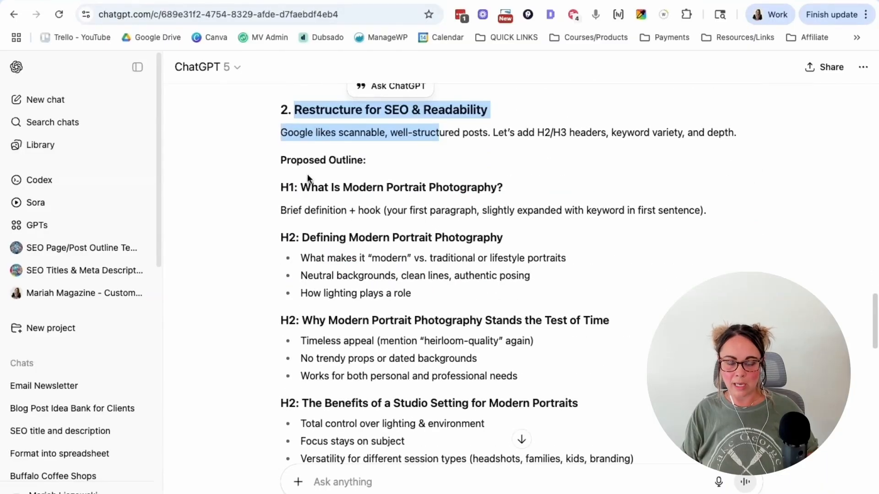
{"action": "left_click_drag", "start_coordinate": [297, 160], "coordinate": [373, 175]}
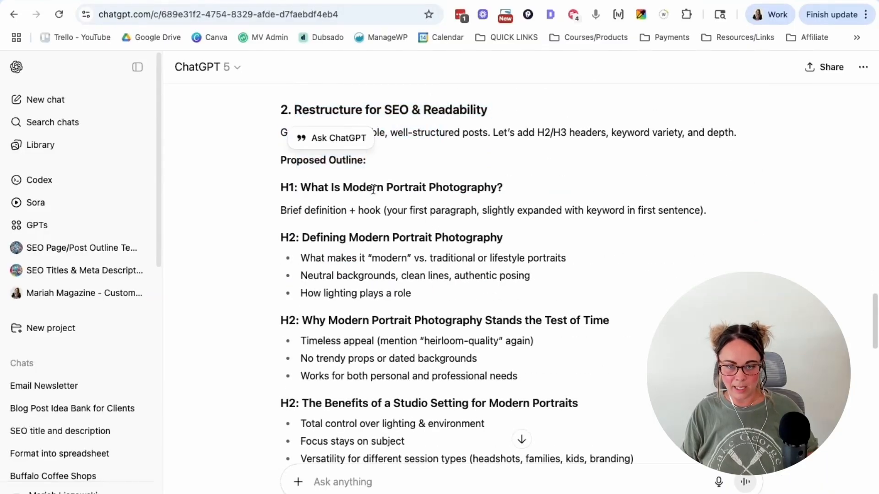
{"action": "left_click", "coordinate": [373, 188]}
{"action": "left_click_drag", "start_coordinate": [280, 188], "coordinate": [300, 184]}
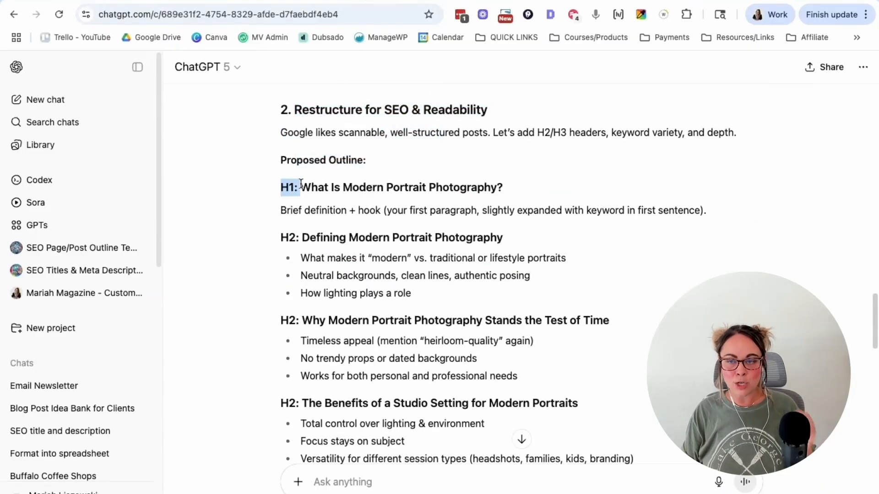
Switch to the live blog post and highlight its title "What is Modern Portrait Photography?"
{"action": "left_click", "coordinate": [613, 1]}
{"action": "scroll", "coordinate": [508, 339], "scroll_direction": "up", "scroll_amount": 1}
{"action": "scroll", "coordinate": [509, 339], "scroll_direction": "up", "scroll_amount": 10}
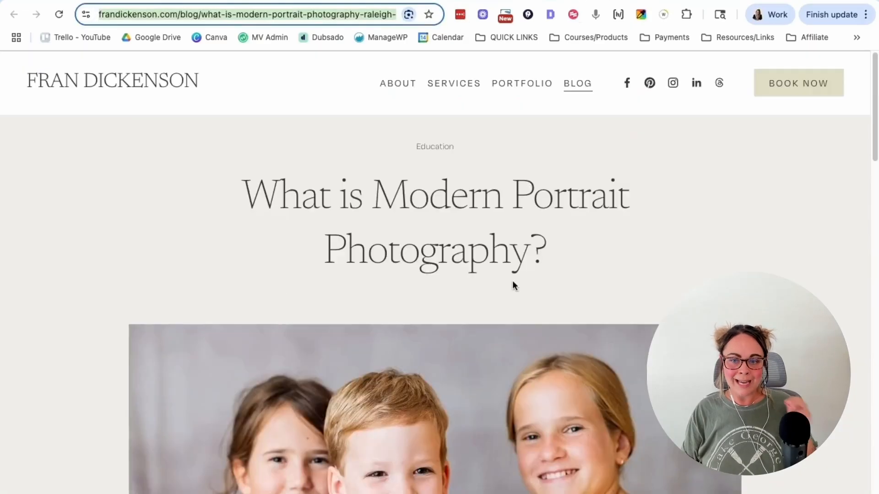
{"action": "left_click_drag", "start_coordinate": [513, 284], "coordinate": [248, 193]}
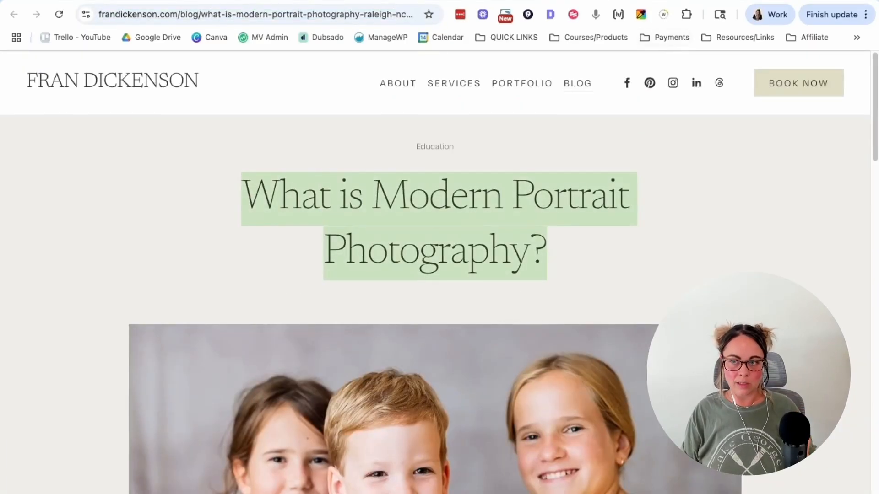
Return to ChatGPT and highlight the outline's "H1: What Is Modern Portrait Photography?" line, then clear the highlight
{"action": "left_click", "coordinate": [668, 1]}
{"action": "left_click", "coordinate": [307, 211]}
{"action": "left_click_drag", "start_coordinate": [280, 188], "coordinate": [524, 188]}
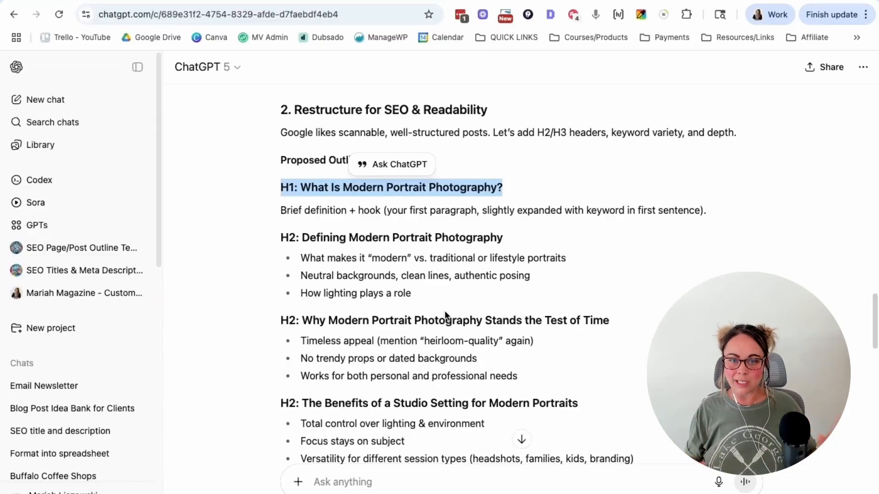
{"action": "left_click", "coordinate": [355, 257]}
Highlight the outline's first two H2 sections, then the start of the heading "The Benefits of a Studio Setting for Modern Portraits"
{"action": "scroll", "coordinate": [353, 265], "scroll_direction": "down", "scroll_amount": 1}
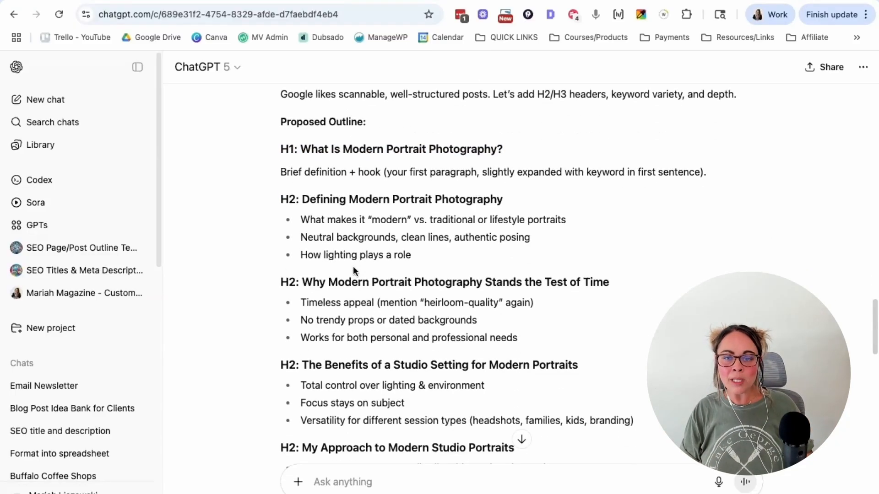
{"action": "left_click_drag", "start_coordinate": [280, 198], "coordinate": [614, 343]}
{"action": "scroll", "coordinate": [614, 343], "scroll_direction": "down", "scroll_amount": 1}
{"action": "left_click_drag", "start_coordinate": [302, 312], "coordinate": [442, 312]}
{"action": "scroll", "coordinate": [587, 361], "scroll_direction": "down", "scroll_amount": 3}
Highlight the outline section "My Approach to Modern Studio Portraits" together with its three bullet points
{"action": "left_click_drag", "start_coordinate": [303, 278], "coordinate": [535, 275]}
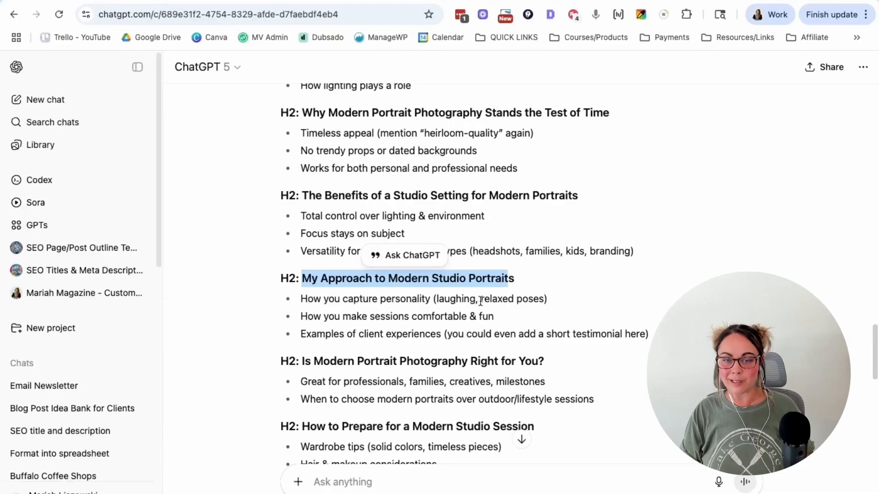
{"action": "left_click_drag", "start_coordinate": [653, 334], "coordinate": [305, 281]}
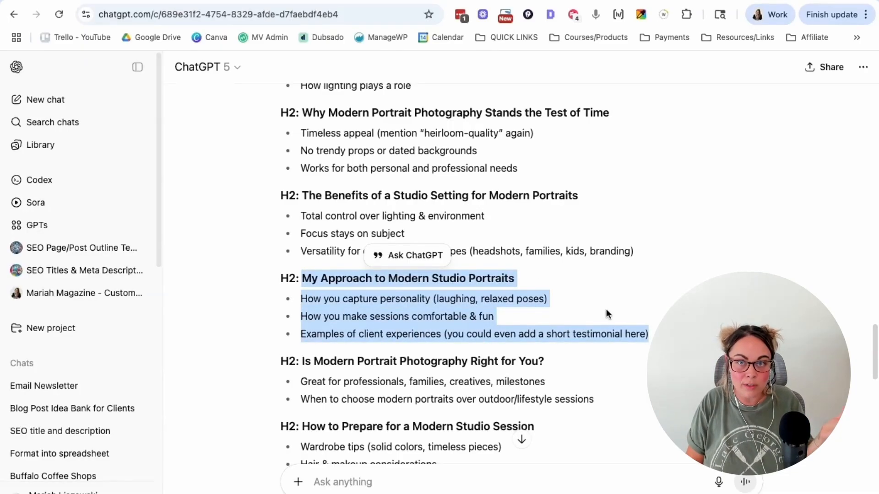
{"action": "left_click", "coordinate": [557, 296]}
{"action": "left_click_drag", "start_coordinate": [649, 335], "coordinate": [302, 284]}
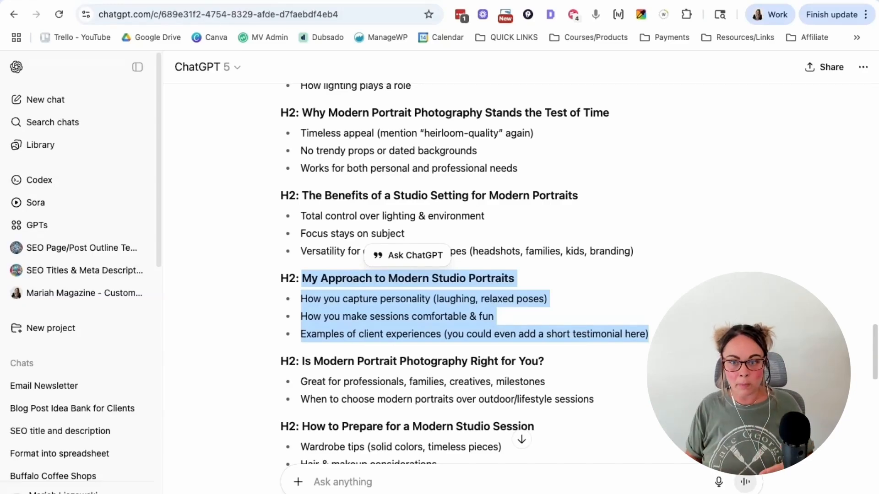
Highlight the outline section "How to Prepare for a Modern Studio Session" with its bullet points, then clear the highlight
{"action": "scroll", "coordinate": [613, 311], "scroll_direction": "down", "scroll_amount": 3}
{"action": "left_click", "coordinate": [545, 287]}
{"action": "scroll", "coordinate": [537, 347], "scroll_direction": "down", "scroll_amount": 1}
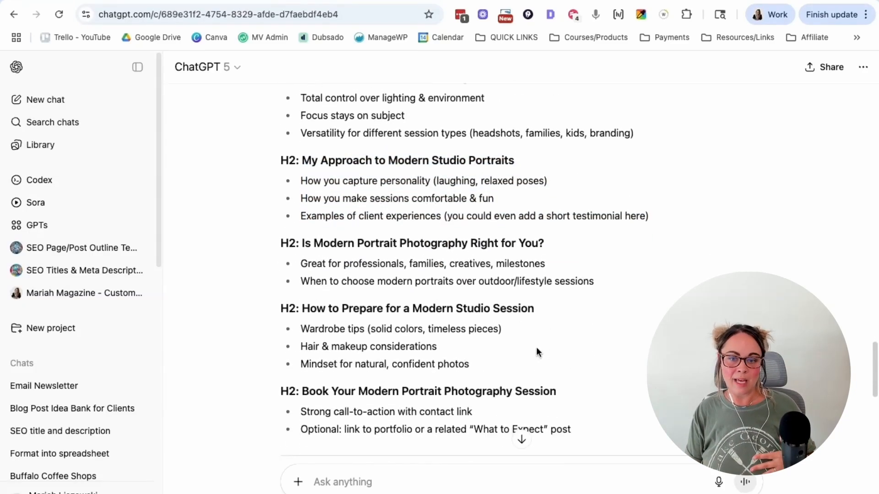
{"action": "left_click_drag", "start_coordinate": [471, 356], "coordinate": [303, 306]}
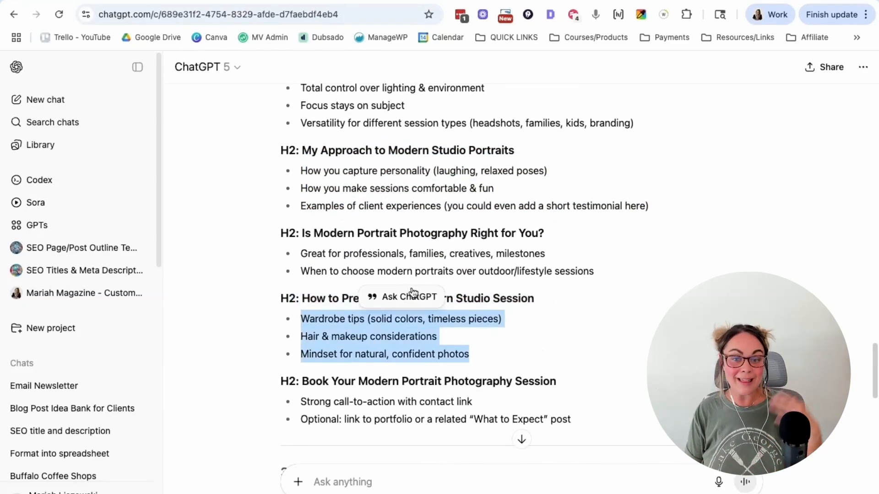
{"action": "left_click_drag", "start_coordinate": [503, 345], "coordinate": [302, 299]}
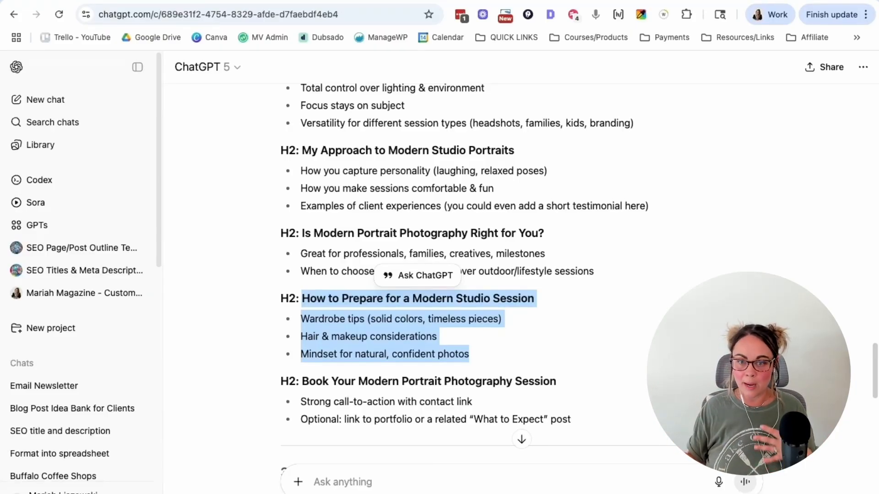
{"action": "left_click", "coordinate": [492, 352]}
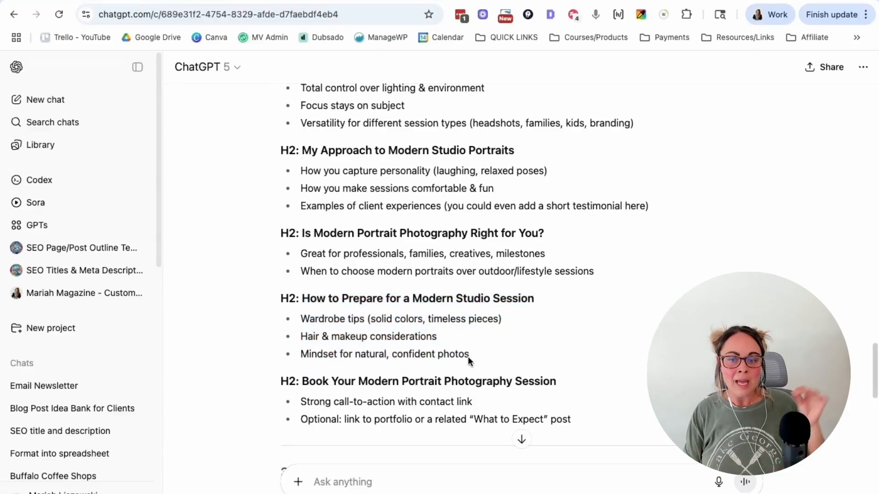
Highlight the outline section "How to Prepare for a Modern Studio Session" with its bullet points, glance at the blog post, and clear the highlight
{"action": "left_click_drag", "start_coordinate": [468, 356], "coordinate": [305, 293]}
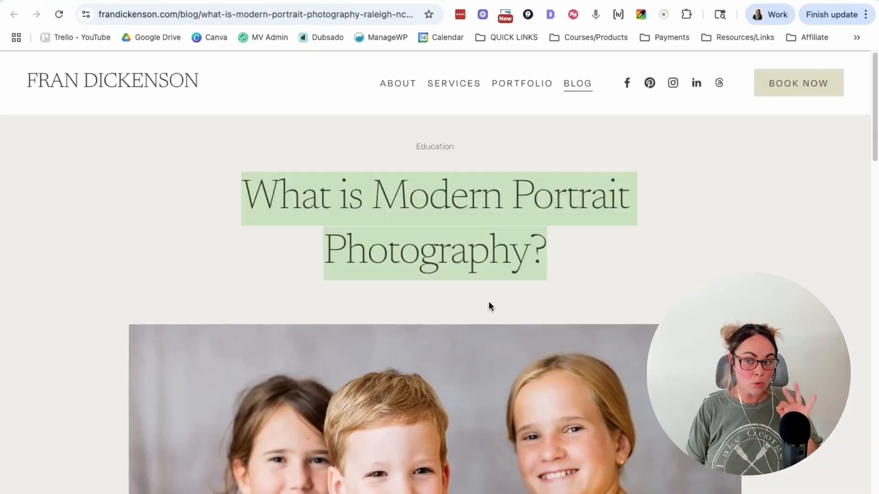
{"action": "scroll", "coordinate": [488, 302], "scroll_direction": "down", "scroll_amount": 10}
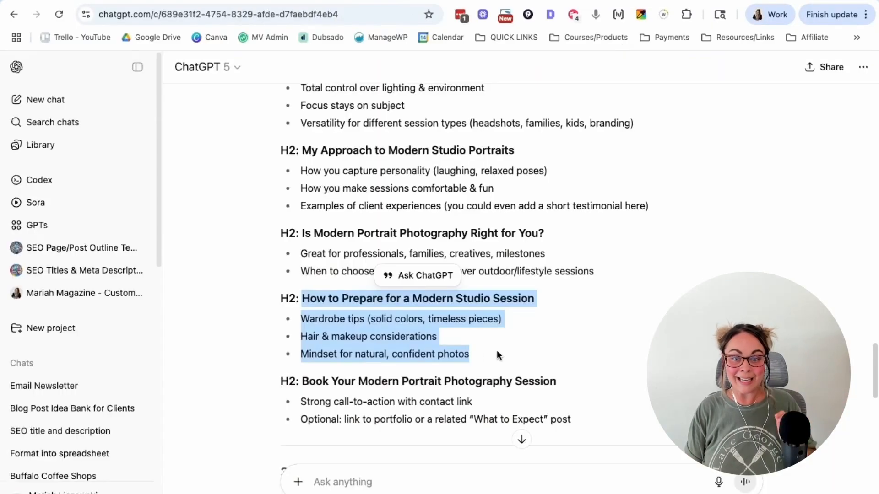
{"action": "left_click", "coordinate": [497, 348]}
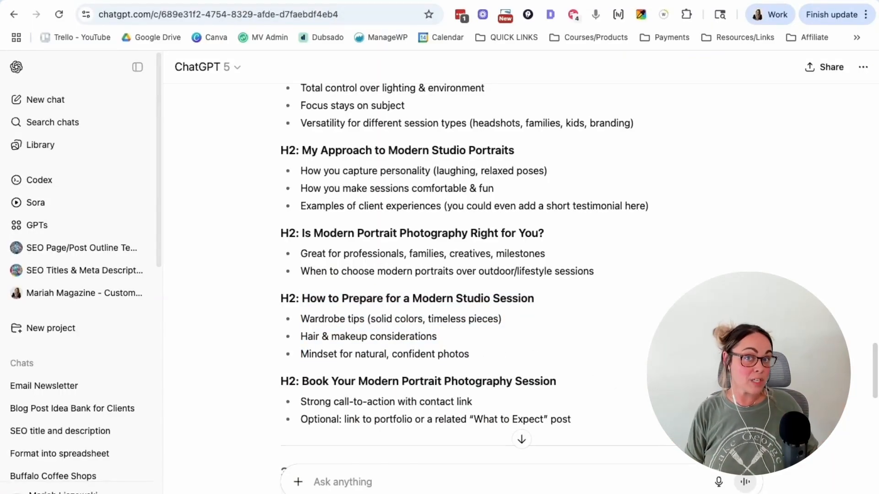
Read ChatGPT's "Book Your Modern Portrait Photography Session" section and its "Content Improvements for SEO & Expertise" list, highlighting part of a recommendation
{"action": "scroll", "coordinate": [603, 347], "scroll_direction": "down", "scroll_amount": 3}
{"action": "scroll", "coordinate": [604, 343], "scroll_direction": "up", "scroll_amount": 1}
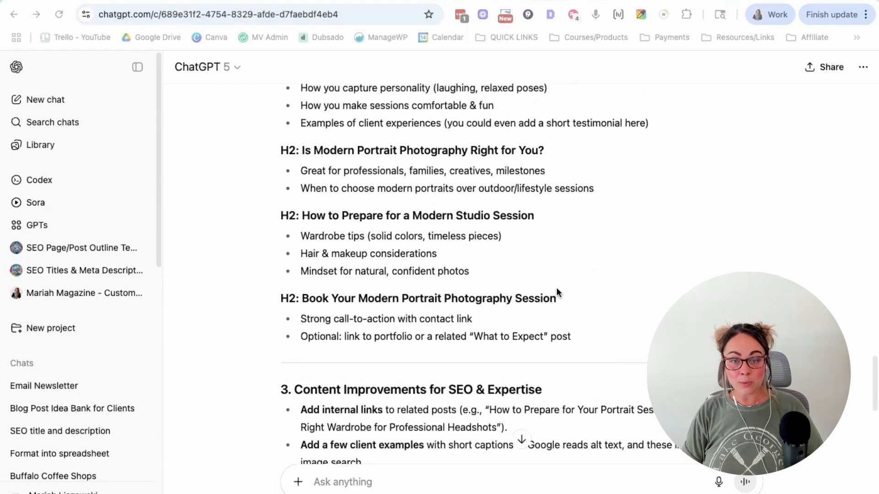
{"action": "scroll", "coordinate": [557, 291], "scroll_direction": "down", "scroll_amount": 2}
{"action": "scroll", "coordinate": [579, 293], "scroll_direction": "down", "scroll_amount": 2}
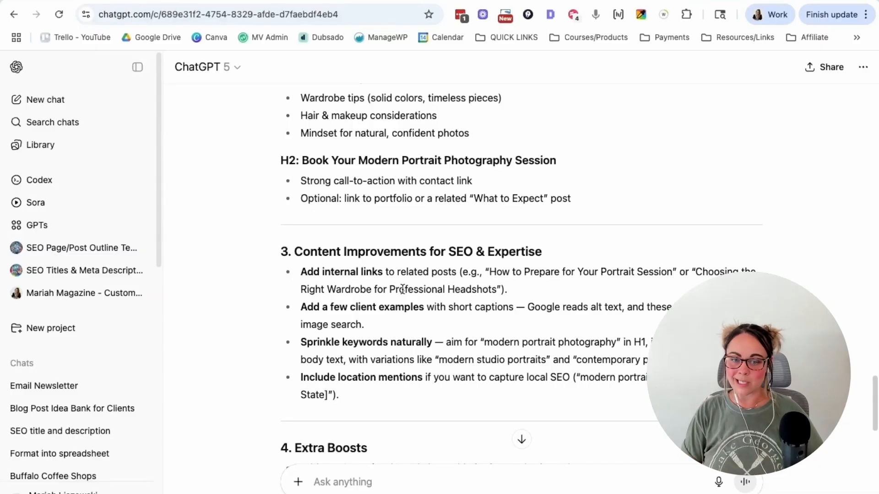
{"action": "scroll", "coordinate": [403, 284], "scroll_direction": "down", "scroll_amount": 1}
{"action": "left_click_drag", "start_coordinate": [307, 293], "coordinate": [410, 293]}
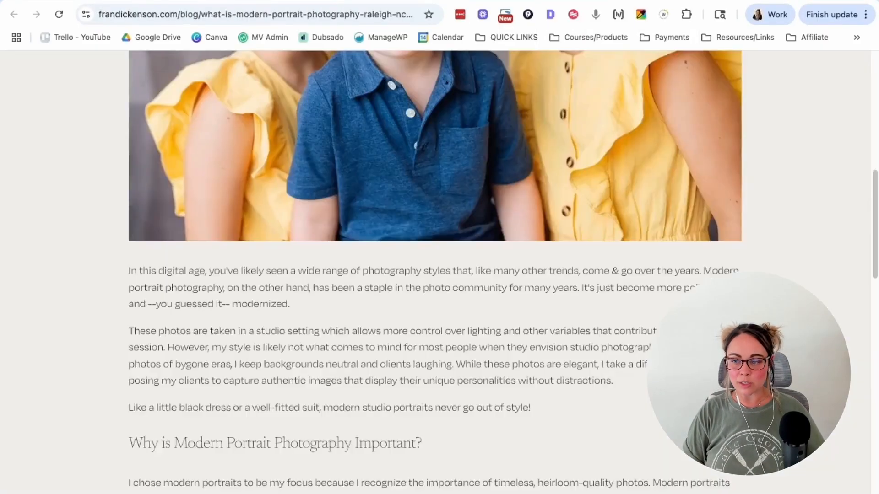
Switch to the photographer's blog post and examine its introduction and the sections under its subheadings
{"action": "scroll", "coordinate": [614, 306], "scroll_direction": "down", "scroll_amount": 5}
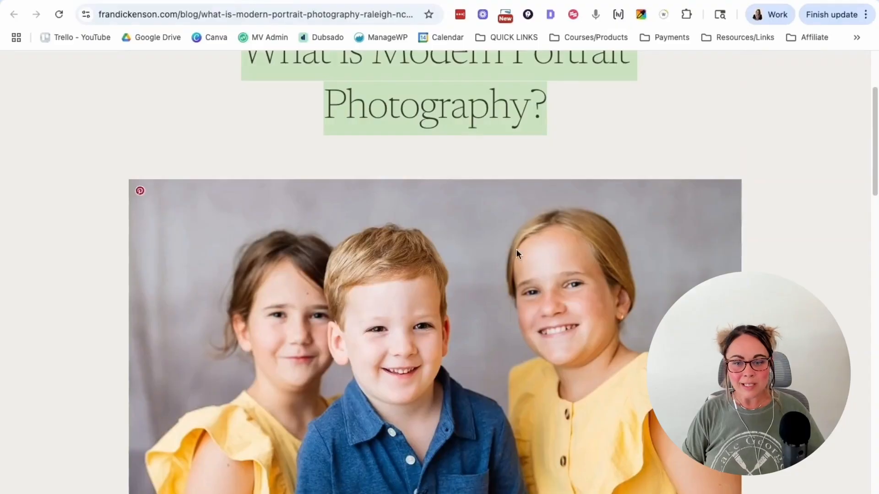
{"action": "scroll", "coordinate": [414, 311], "scroll_direction": "down", "scroll_amount": 10}
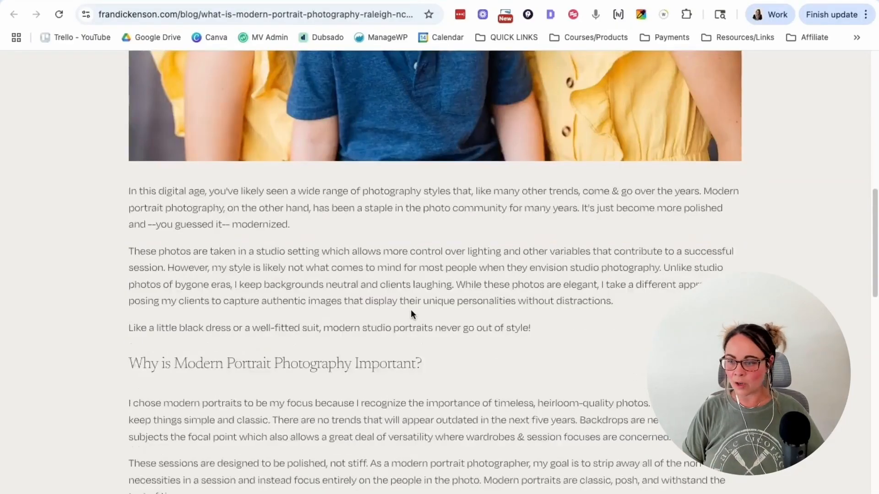
{"action": "scroll", "coordinate": [412, 311], "scroll_direction": "down", "scroll_amount": 1}
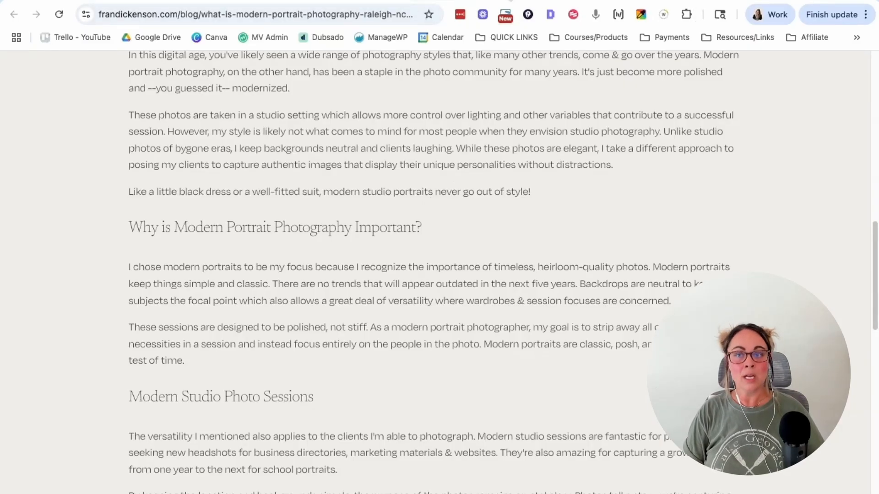
Return to ChatGPT and highlight the "Extra Boosts" heading, the FAQ section suggestion and the "Sprinkle keywords naturally" recommendation
{"action": "left_click", "coordinate": [409, 5]}
{"action": "scroll", "coordinate": [383, 261], "scroll_direction": "down", "scroll_amount": 2}
{"action": "scroll", "coordinate": [383, 260], "scroll_direction": "down", "scroll_amount": 2}
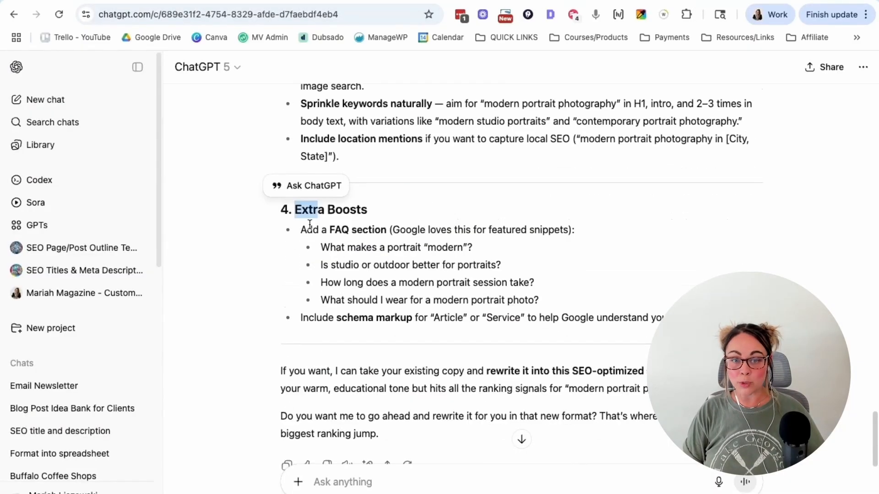
{"action": "left_click_drag", "start_coordinate": [300, 229], "coordinate": [435, 230]}
{"action": "scroll", "coordinate": [446, 229], "scroll_direction": "up", "scroll_amount": 4}
{"action": "left_click_drag", "start_coordinate": [315, 271], "coordinate": [429, 269]}
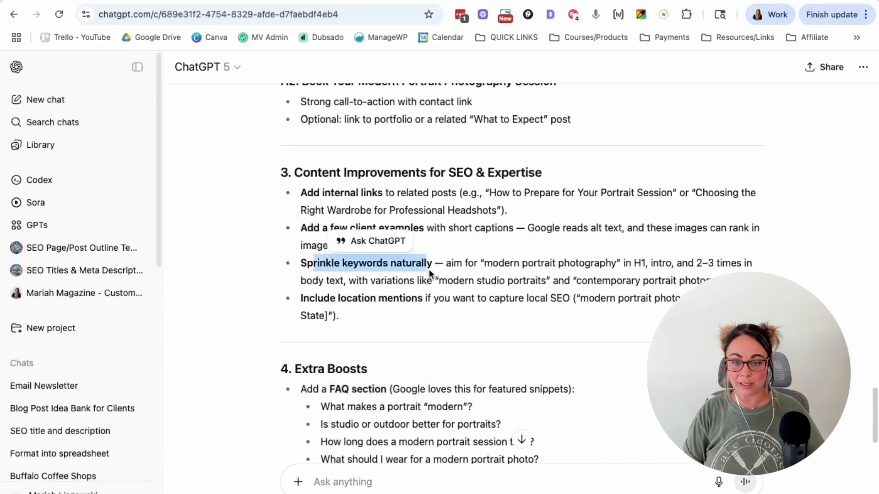
{"action": "scroll", "coordinate": [430, 269], "scroll_direction": "down", "scroll_amount": 3}
Review the proposed outline again and highlight its sections "Is Modern Portrait Photography Right for You?" and "My Approach to Modern Studio Portraits"
{"action": "scroll", "coordinate": [578, 320], "scroll_direction": "up", "scroll_amount": 15}
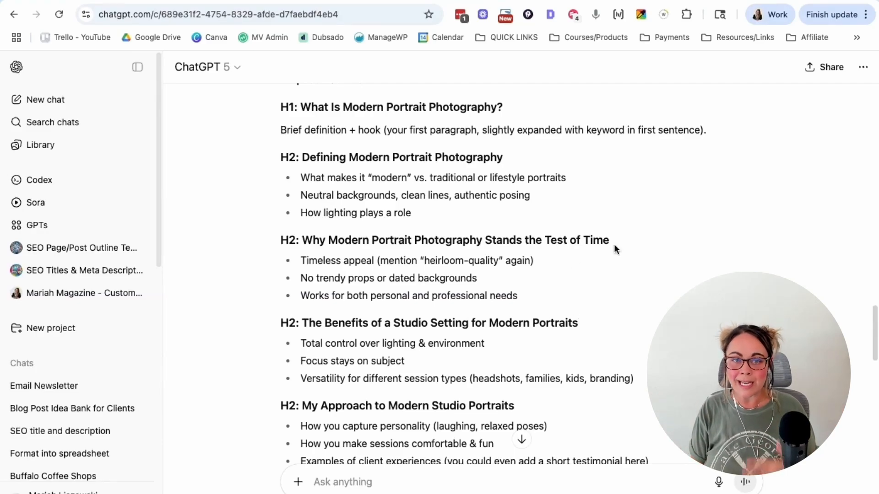
{"action": "scroll", "coordinate": [583, 272], "scroll_direction": "up", "scroll_amount": 1}
{"action": "scroll", "coordinate": [583, 270], "scroll_direction": "up", "scroll_amount": 2}
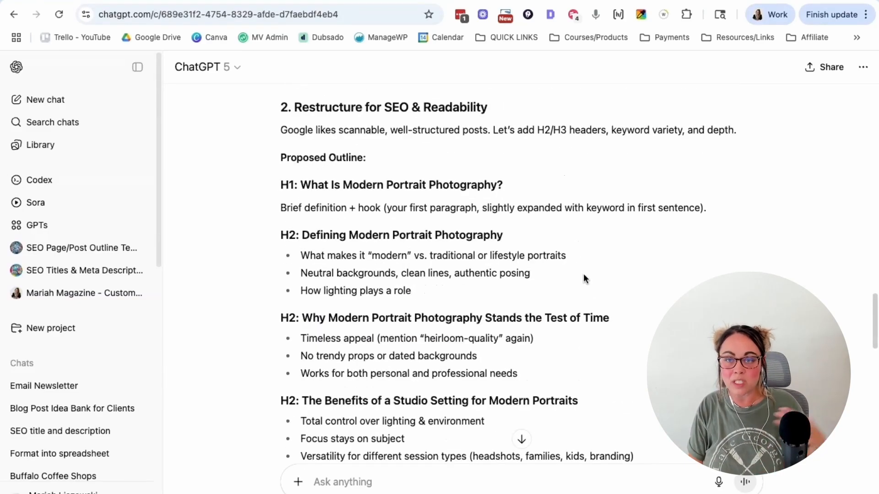
{"action": "scroll", "coordinate": [584, 273], "scroll_direction": "up", "scroll_amount": 1}
{"action": "scroll", "coordinate": [512, 309], "scroll_direction": "down", "scroll_amount": 3}
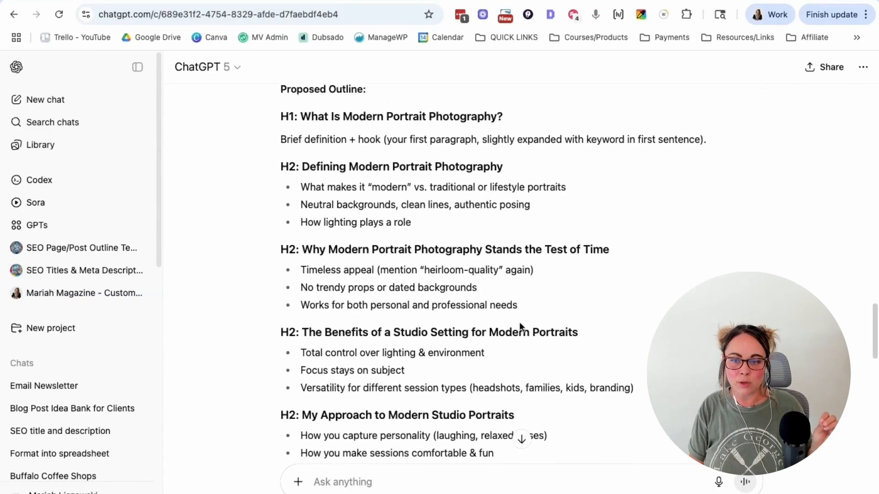
{"action": "scroll", "coordinate": [559, 341], "scroll_direction": "down", "scroll_amount": 7}
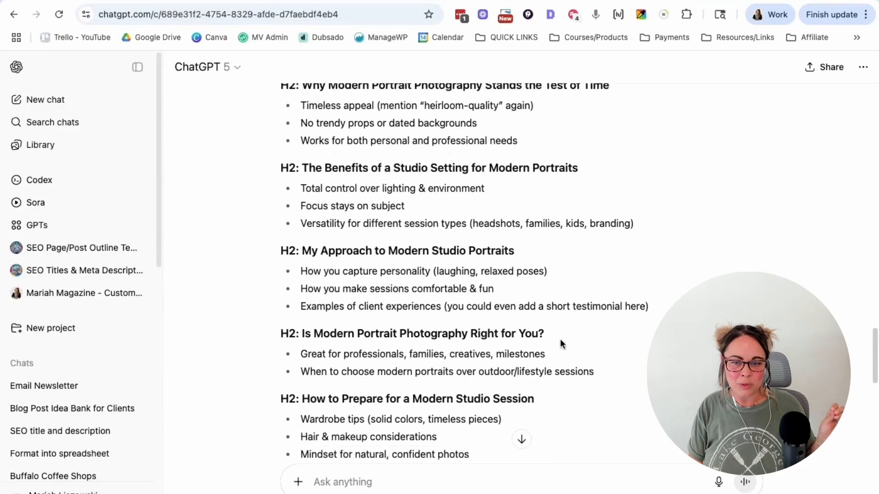
{"action": "left_click_drag", "start_coordinate": [625, 364], "coordinate": [267, 325]}
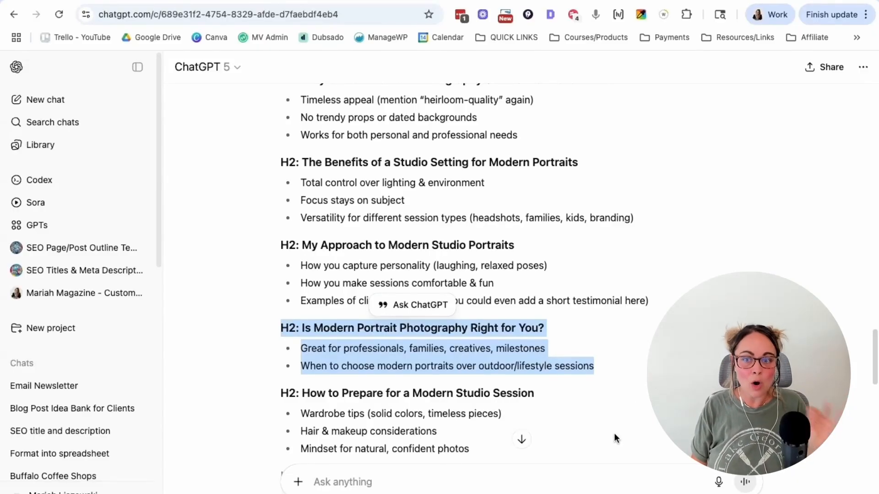
{"action": "left_click_drag", "start_coordinate": [649, 302], "coordinate": [280, 245]}
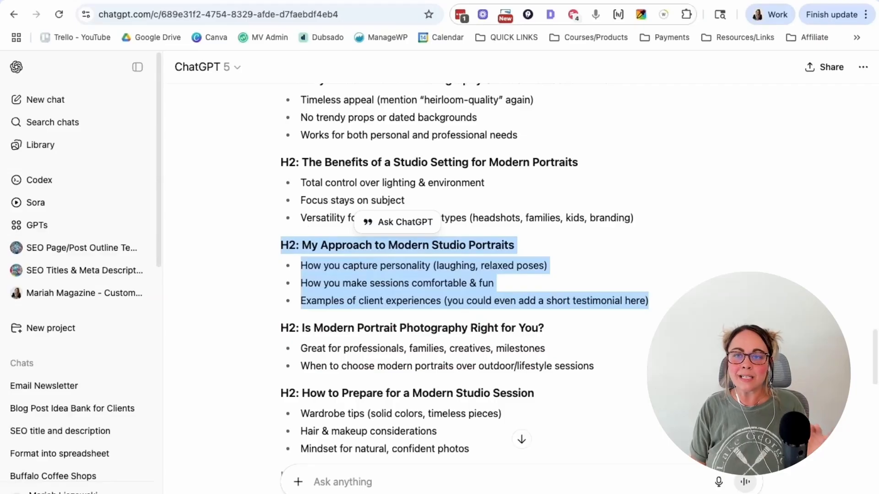
Switch to the blog post and compare its closing paragraphs and subheadings with the suggested outline
{"action": "left_click", "coordinate": [575, 1]}
{"action": "scroll", "coordinate": [650, 197], "scroll_direction": "down", "scroll_amount": 8}
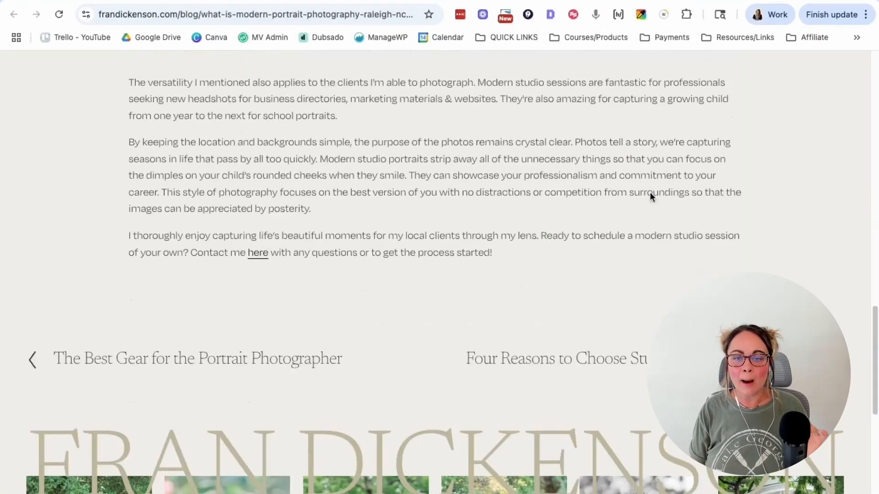
{"action": "scroll", "coordinate": [385, 186], "scroll_direction": "up", "scroll_amount": 8}
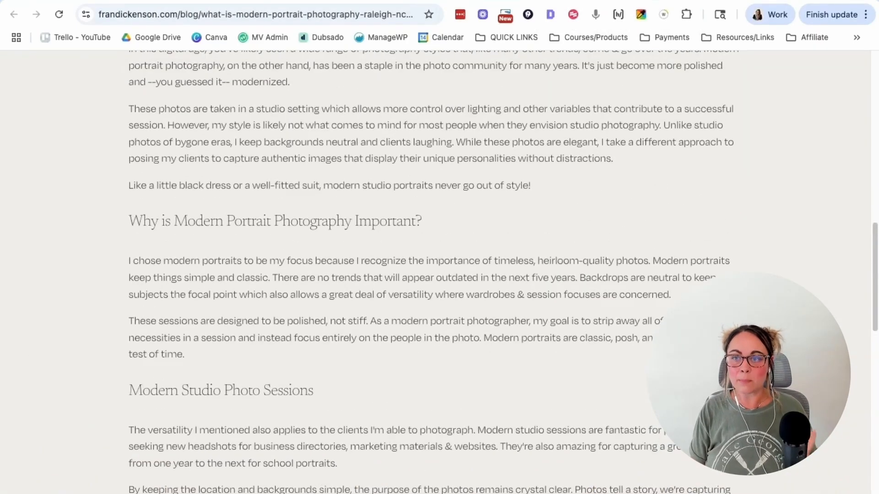
Return to ChatGPT's "Restructure for SEO & Readability" section and highlight the advice on adding H2/H3 headers
{"action": "left_click", "coordinate": [632, 2]}
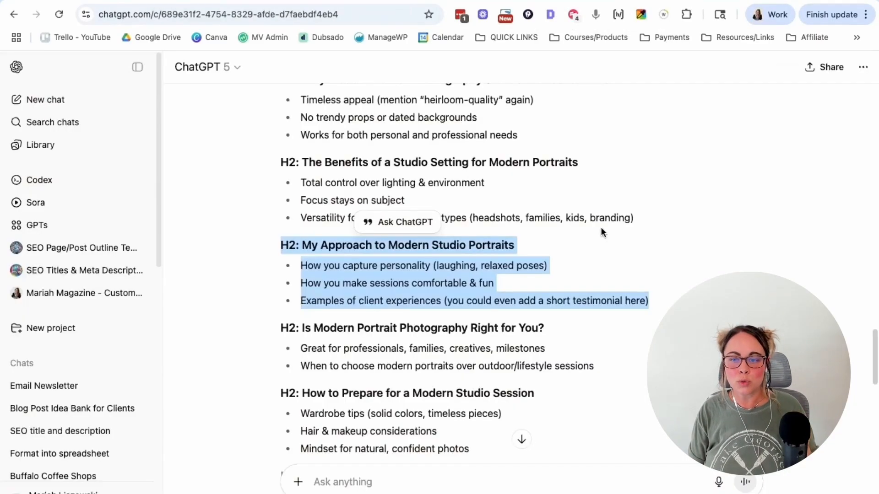
{"action": "scroll", "coordinate": [601, 227], "scroll_direction": "up", "scroll_amount": 9}
{"action": "scroll", "coordinate": [600, 227], "scroll_direction": "up", "scroll_amount": 1}
{"action": "left_click_drag", "start_coordinate": [513, 288], "coordinate": [608, 261]}
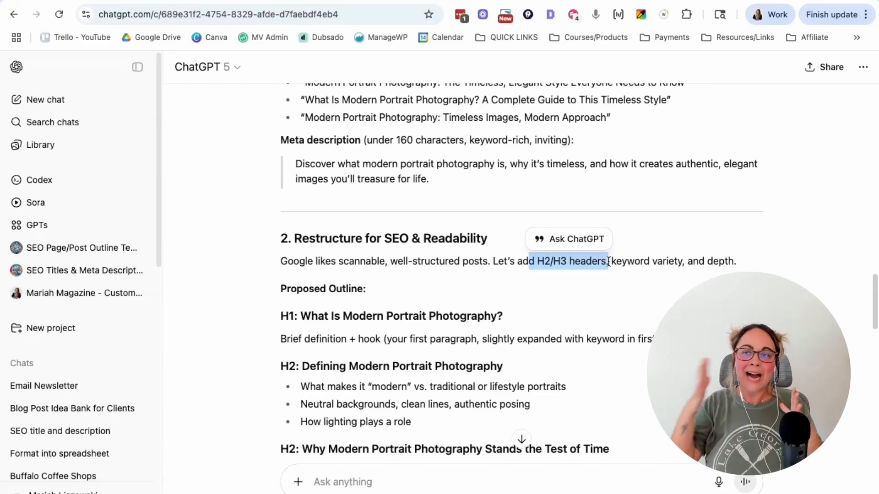
On the blog post, highlight the heading "Why is Modern Portrait Photography Important?" and inspect its HTML heading tag
{"action": "left_click", "coordinate": [293, 1]}
{"action": "scroll", "coordinate": [345, 307], "scroll_direction": "up", "scroll_amount": 1}
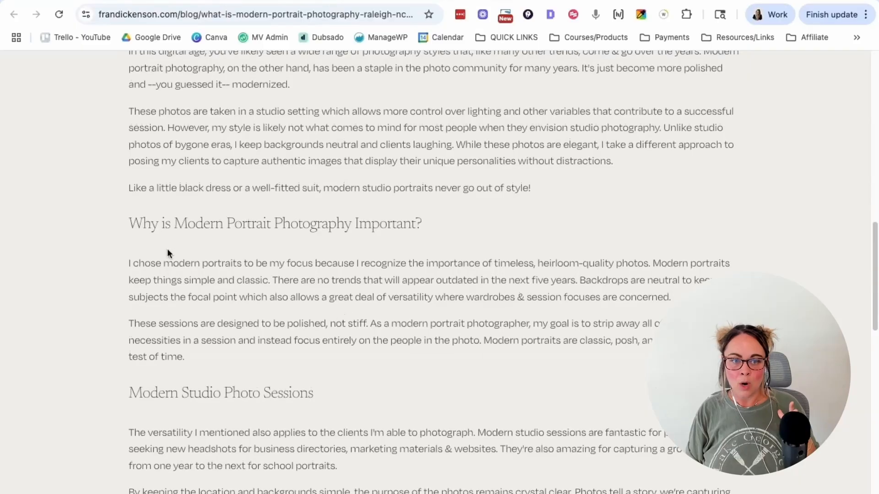
{"action": "left_click_drag", "start_coordinate": [131, 223], "coordinate": [324, 223]}
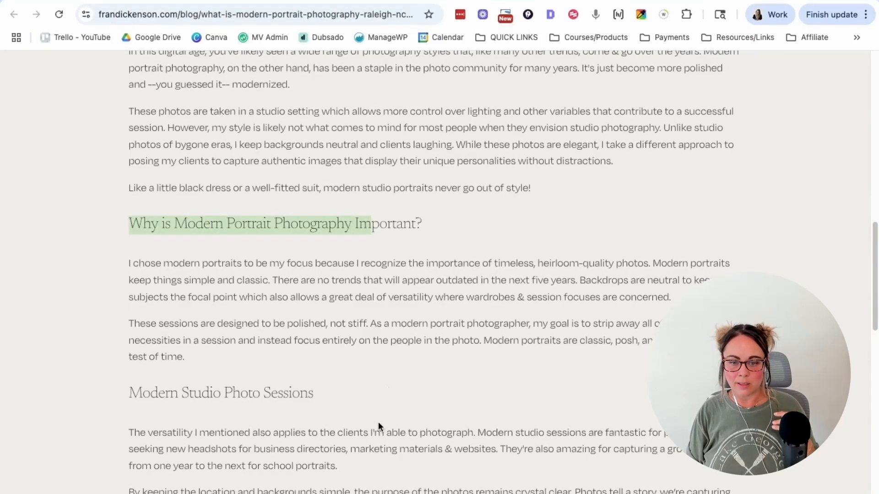
{"action": "key", "text": "super+alt+i"}
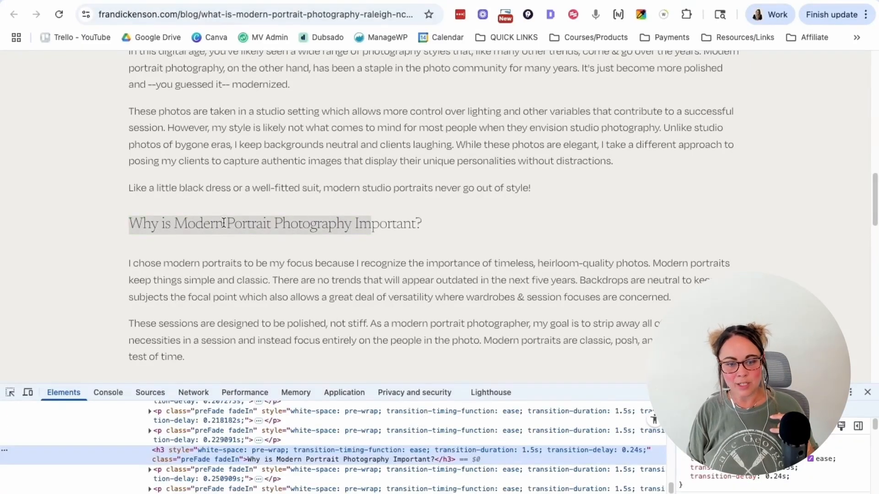
Highlight the whole "Why is Modern Portrait Photography Important?" heading, clear it, and highlight the heading together with its two paragraphs
{"action": "left_click_drag", "start_coordinate": [424, 220], "coordinate": [108, 216]}
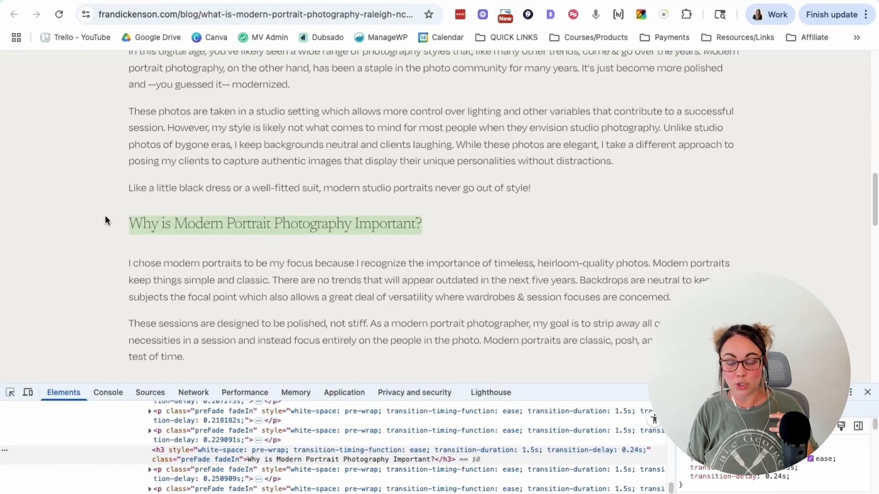
{"action": "scroll", "coordinate": [280, 235], "scroll_direction": "down", "scroll_amount": 1}
{"action": "left_click", "coordinate": [297, 264]}
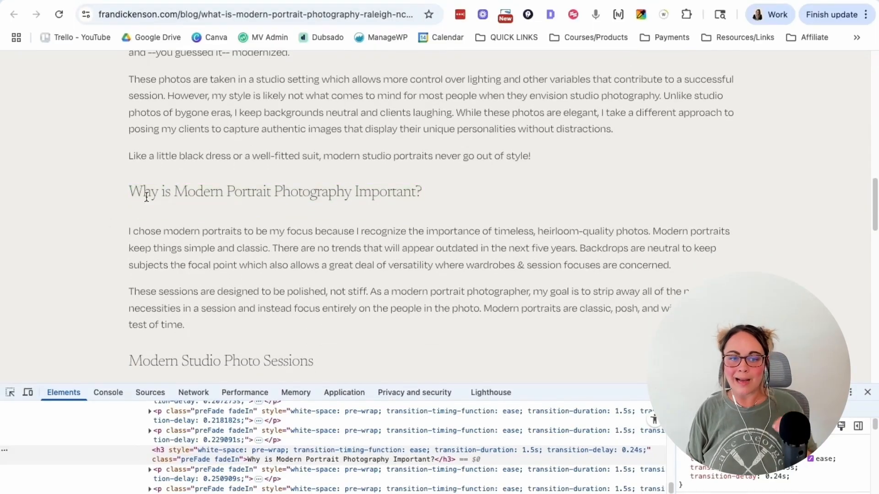
{"action": "left_click_drag", "start_coordinate": [130, 192], "coordinate": [367, 320]}
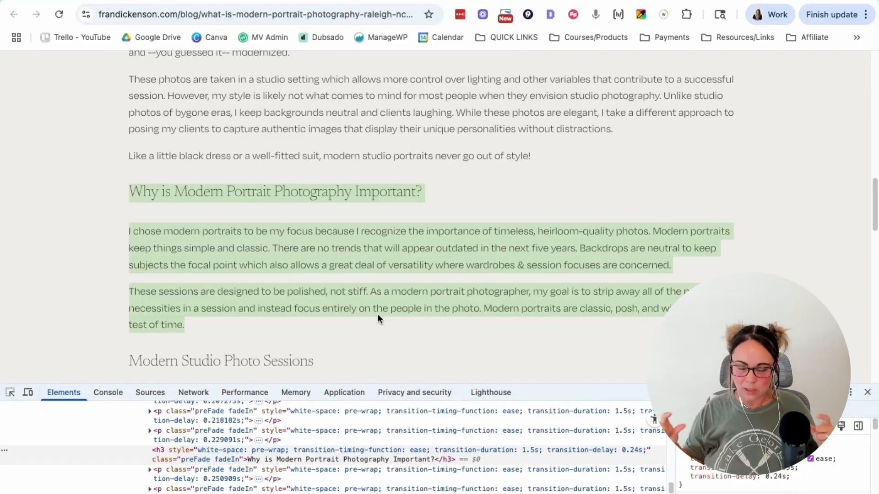
Return to the original ChatGPT prompt and highlight its goal paragraph, its opening request and the pasted blog post content
{"action": "left_click", "coordinate": [638, 1]}
{"action": "scroll", "coordinate": [615, 301], "scroll_direction": "up", "scroll_amount": 10}
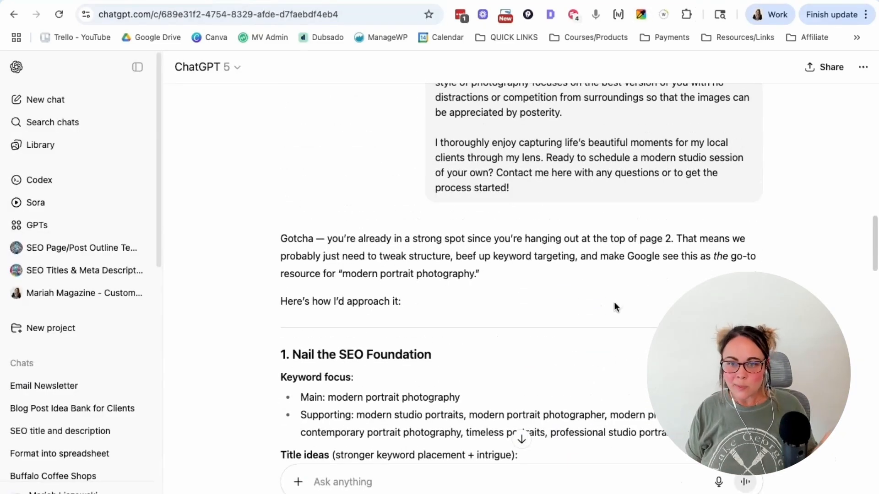
{"action": "scroll", "coordinate": [614, 302], "scroll_direction": "up", "scroll_amount": 4}
{"action": "scroll", "coordinate": [614, 302], "scroll_direction": "up", "scroll_amount": 6}
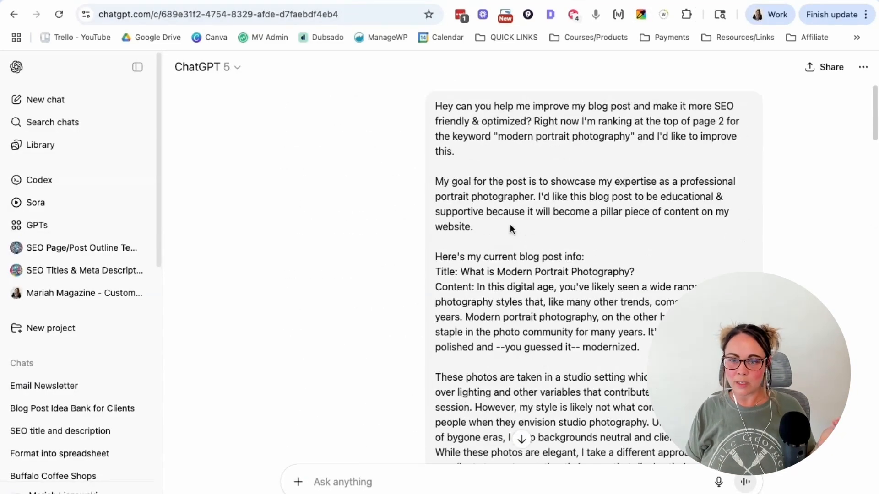
{"action": "left_click_drag", "start_coordinate": [512, 231], "coordinate": [430, 181]}
{"action": "left_click_drag", "start_coordinate": [458, 152], "coordinate": [432, 105]}
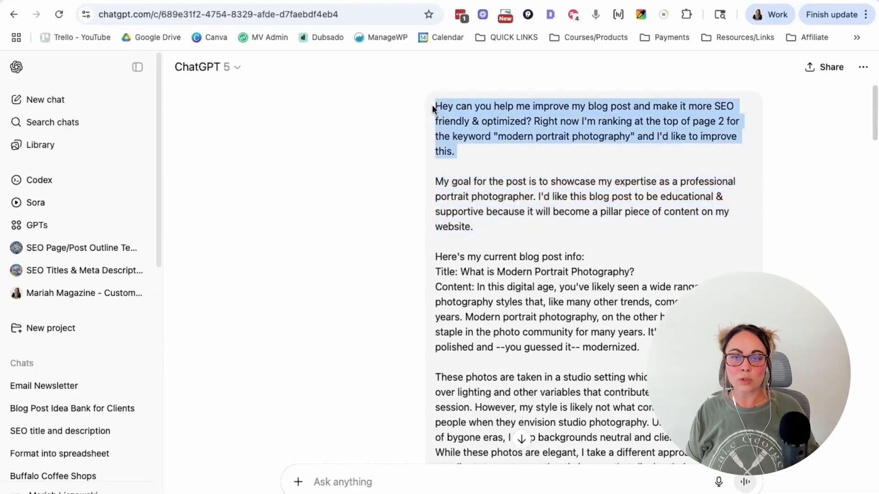
{"action": "scroll", "coordinate": [583, 290], "scroll_direction": "down", "scroll_amount": 3}
{"action": "left_click_drag", "start_coordinate": [446, 199], "coordinate": [526, 446]}
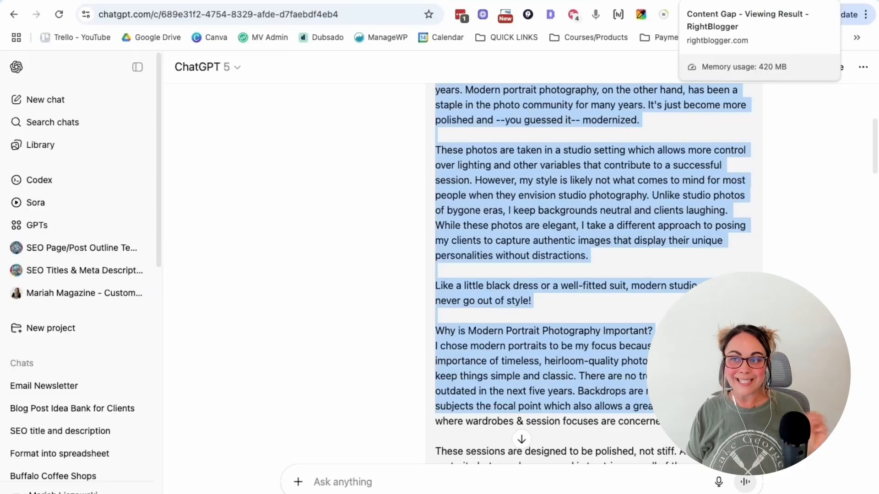
Switch to RightBlogger's Content Gap Tool result and review the primary and secondary article URLs being compared
{"action": "left_click", "coordinate": [723, 1]}
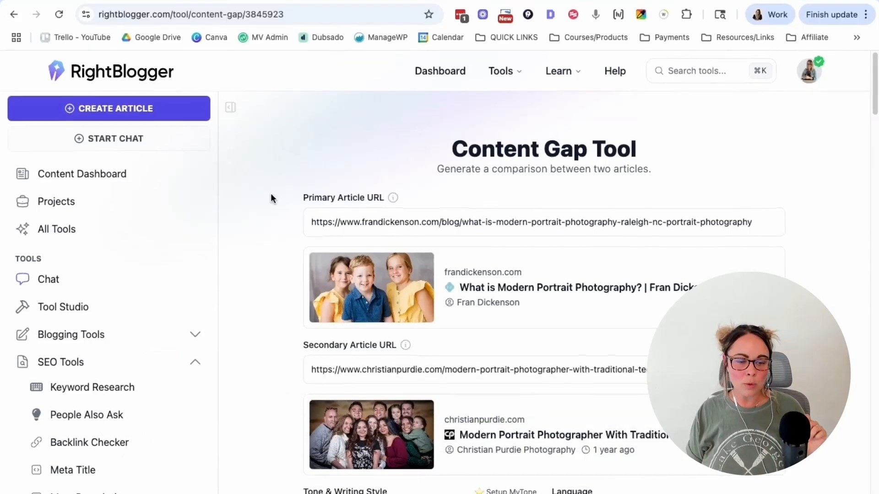
{"action": "scroll", "coordinate": [271, 193], "scroll_direction": "down", "scroll_amount": 7}
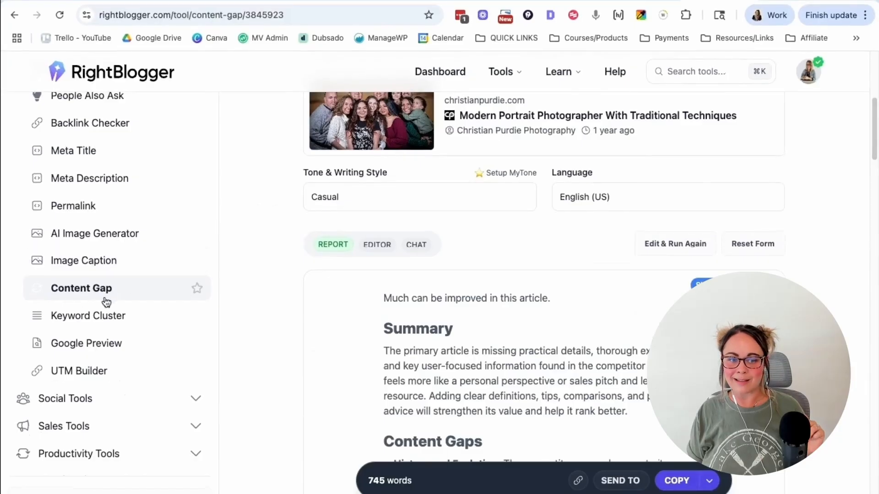
{"action": "scroll", "coordinate": [224, 300], "scroll_direction": "up", "scroll_amount": 7}
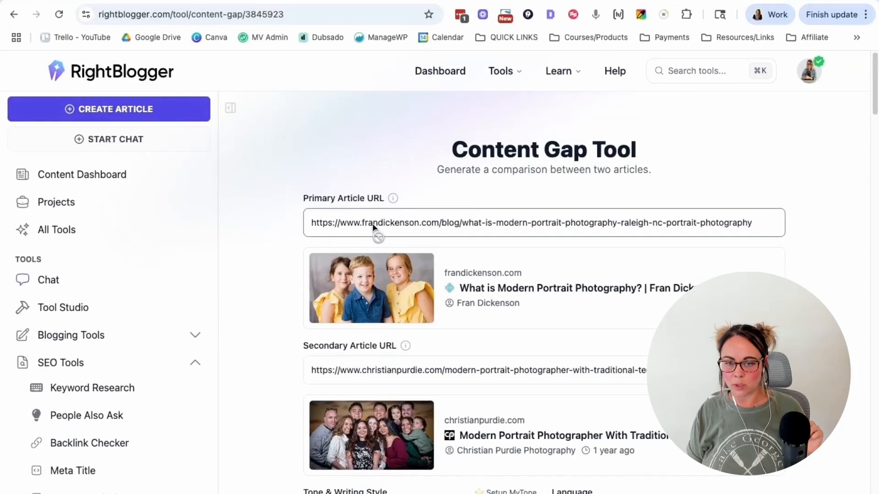
{"action": "scroll", "coordinate": [372, 229], "scroll_direction": "down", "scroll_amount": 3}
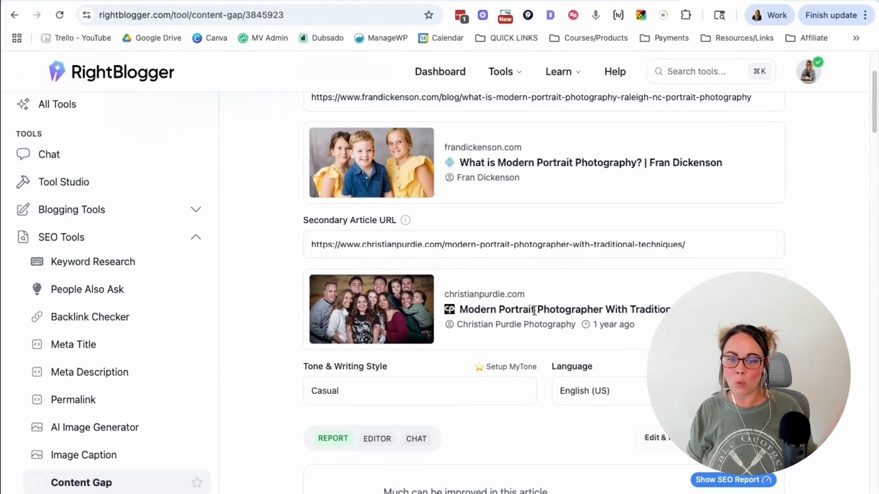
Highlight the Content Gaps list in RightBlogger's report, from its heading through the Recent Work and Galleries item
{"action": "scroll", "coordinate": [541, 312], "scroll_direction": "down", "scroll_amount": 8}
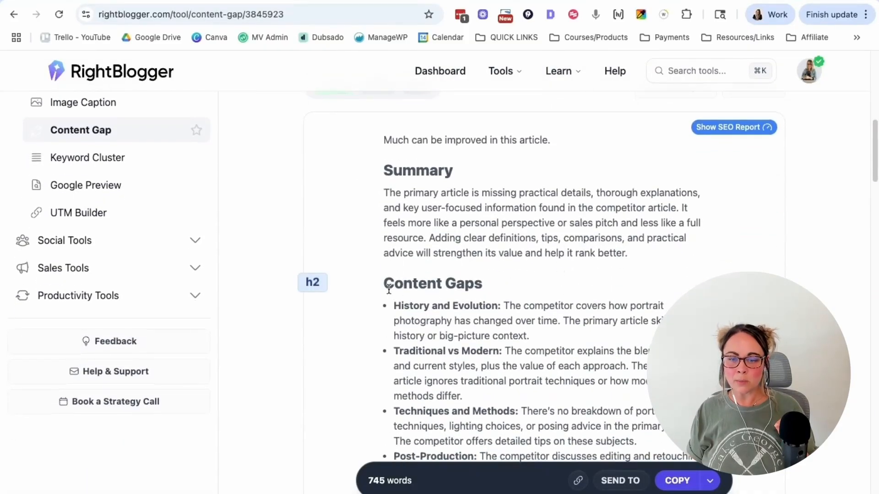
{"action": "scroll", "coordinate": [543, 313], "scroll_direction": "down", "scroll_amount": 1}
{"action": "left_click_drag", "start_coordinate": [543, 313], "coordinate": [373, 286]}
{"action": "scroll", "coordinate": [448, 190], "scroll_direction": "down", "scroll_amount": 4}
{"action": "left_click_drag", "start_coordinate": [391, 127], "coordinate": [548, 344]}
{"action": "scroll", "coordinate": [524, 300], "scroll_direction": "down", "scroll_amount": 4}
{"action": "scroll", "coordinate": [548, 345], "scroll_direction": "up", "scroll_amount": 2}
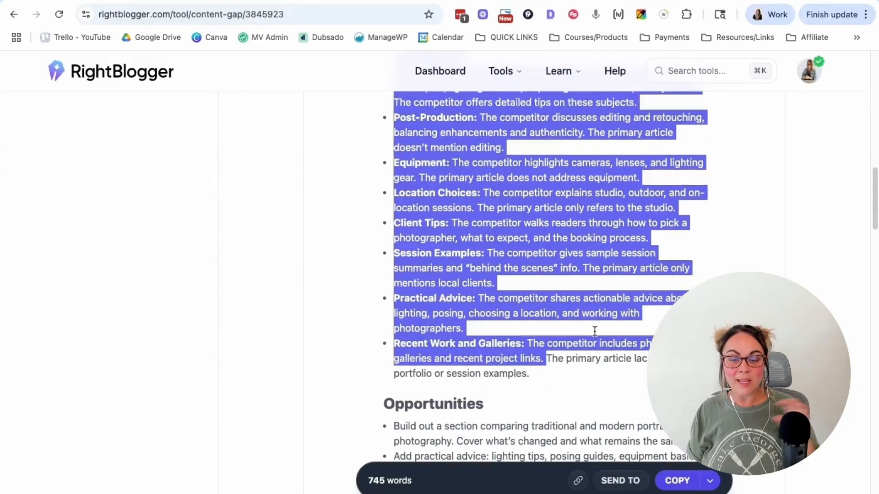
Review the report's Opportunities list and the suggestions under How to Improve the Primary Article
{"action": "scroll", "coordinate": [425, 239], "scroll_direction": "down", "scroll_amount": 6}
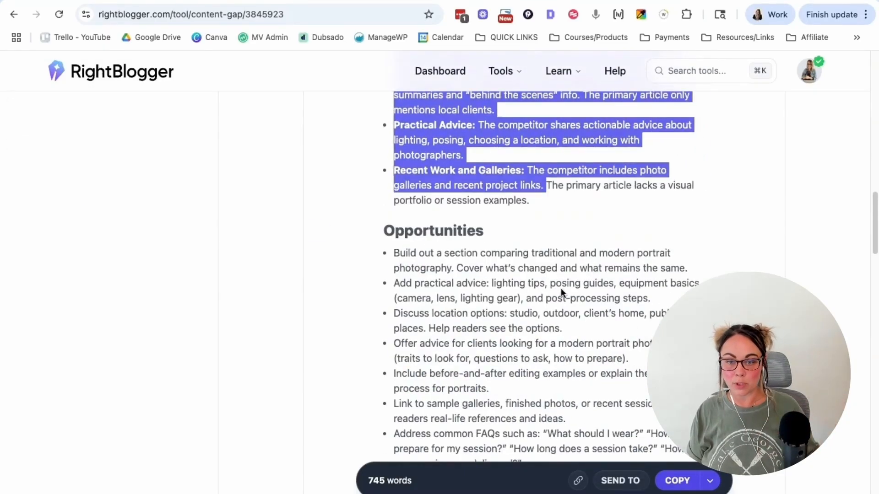
{"action": "scroll", "coordinate": [427, 248], "scroll_direction": "down", "scroll_amount": 8}
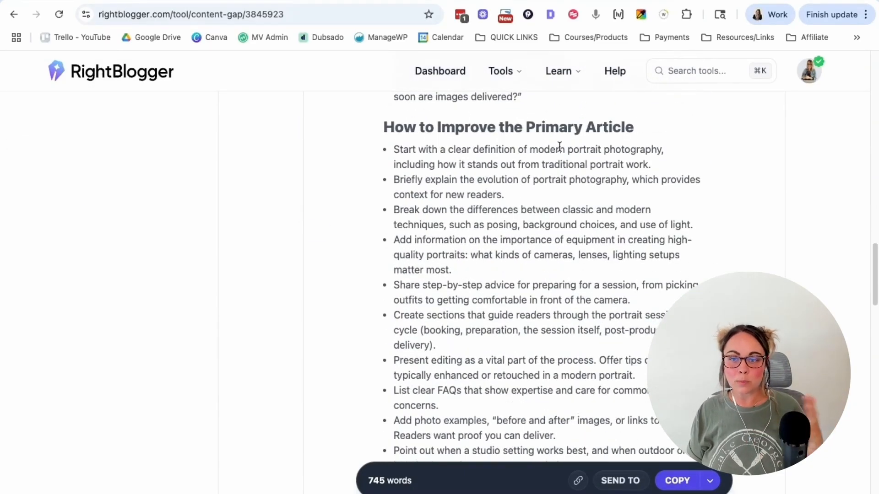
{"action": "scroll", "coordinate": [574, 300], "scroll_direction": "down", "scroll_amount": 3}
{"action": "scroll", "coordinate": [574, 298], "scroll_direction": "down", "scroll_amount": 5}
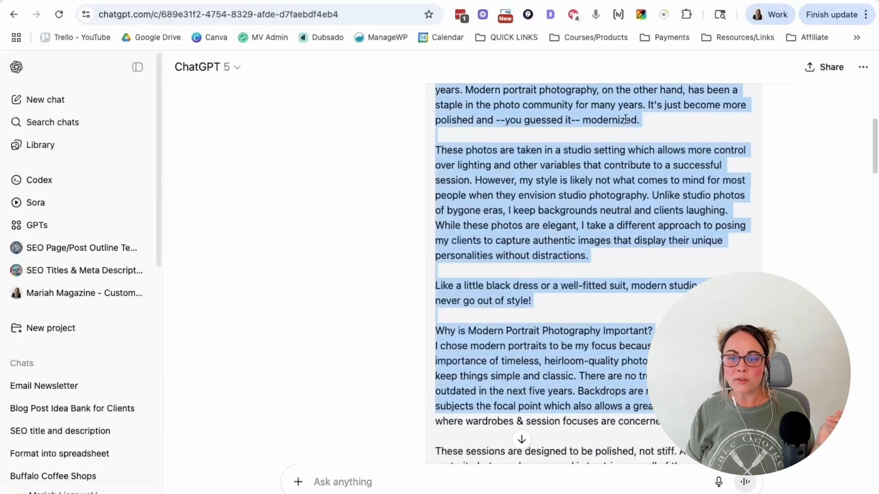
Recheck the pasted post in ChatGPT, and read RightBlogger's list of questions the competitor article answers that the primary one does not
{"action": "scroll", "coordinate": [510, 269], "scroll_direction": "down", "scroll_amount": 19}
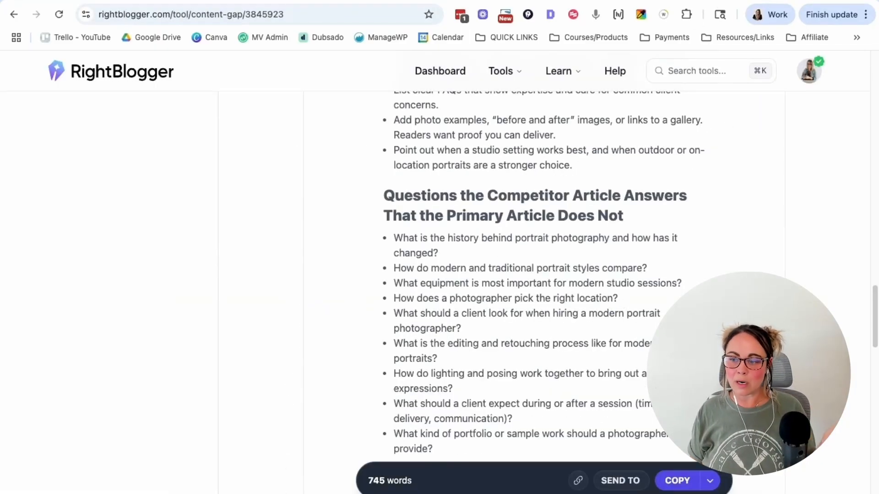
{"action": "scroll", "coordinate": [637, 312], "scroll_direction": "down", "scroll_amount": 6}
{"action": "scroll", "coordinate": [634, 333], "scroll_direction": "up", "scroll_amount": 15}
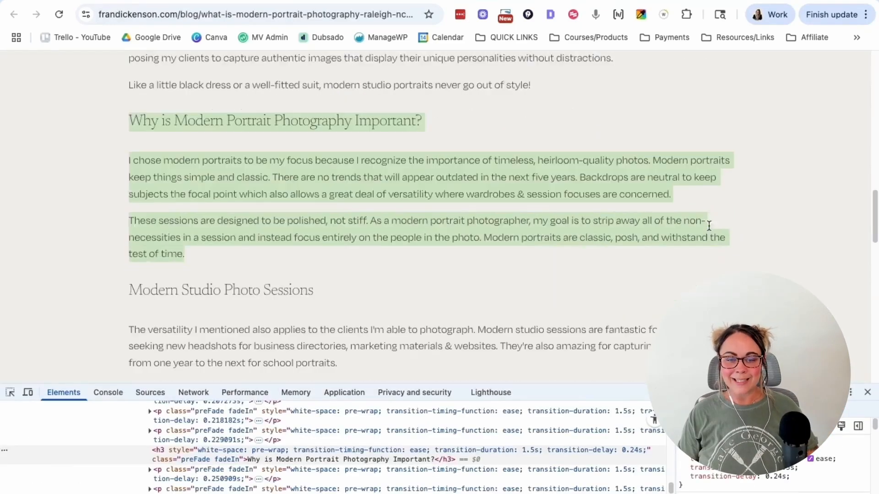
Return to the blog post, clear the highlighted text, and review its Modern Studio Photo Sessions section and closing call to action
{"action": "left_click", "coordinate": [709, 226]}
{"action": "scroll", "coordinate": [740, 259], "scroll_direction": "down", "scroll_amount": 5}
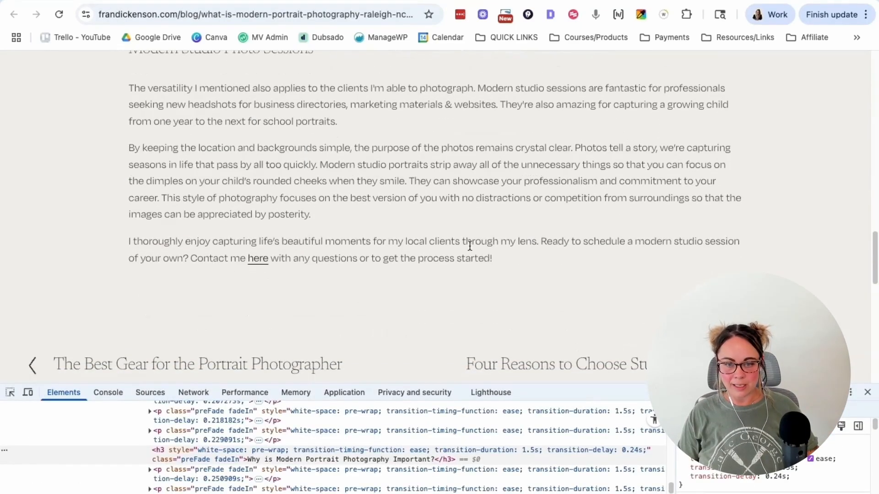
{"action": "left_click_drag", "start_coordinate": [553, 243], "coordinate": [540, 260]}
{"action": "scroll", "coordinate": [540, 257], "scroll_direction": "up", "scroll_amount": 10}
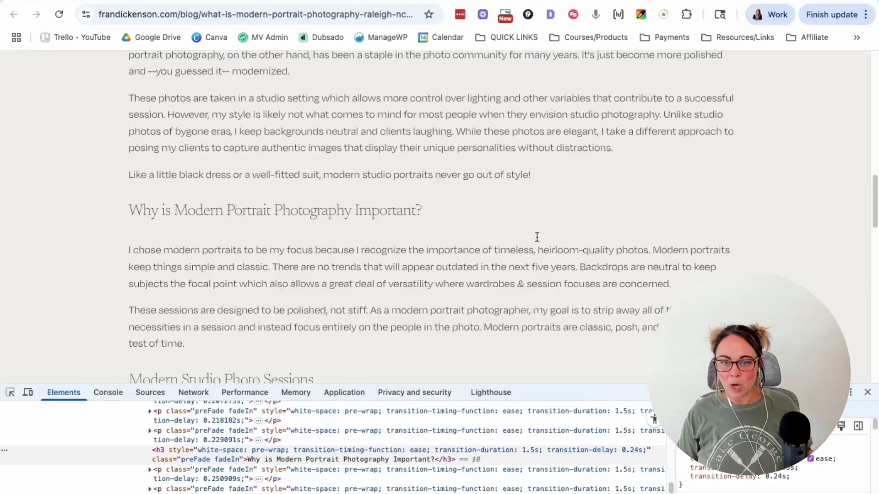
{"action": "scroll", "coordinate": [557, 258], "scroll_direction": "down", "scroll_amount": 3}
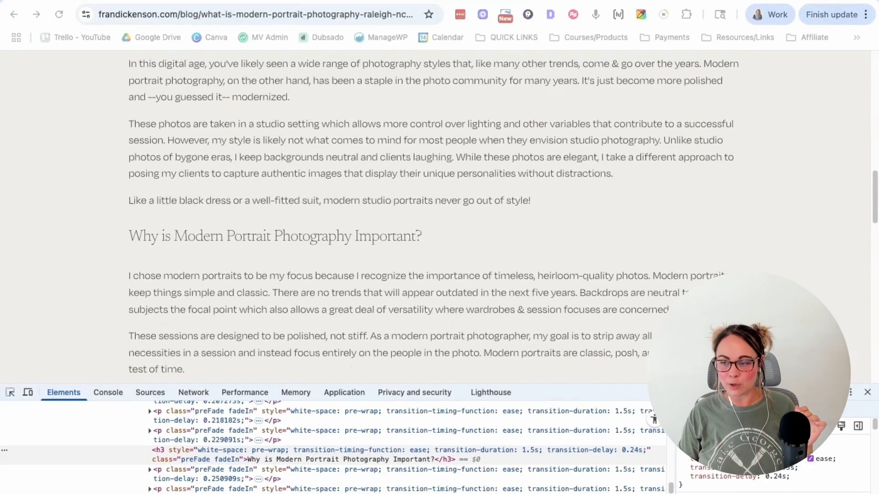
Close the developer tools and review the blog post's body text and title
{"action": "left_click", "coordinate": [867, 394]}
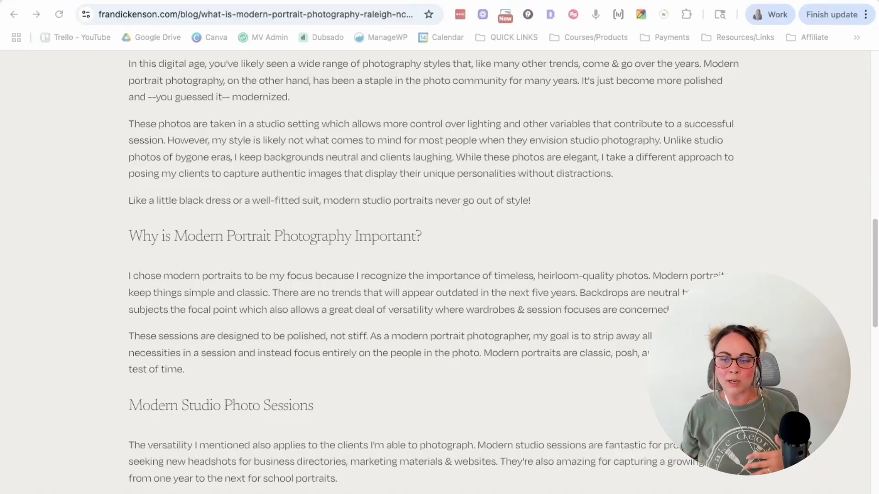
{"action": "scroll", "coordinate": [513, 312], "scroll_direction": "down", "scroll_amount": 2}
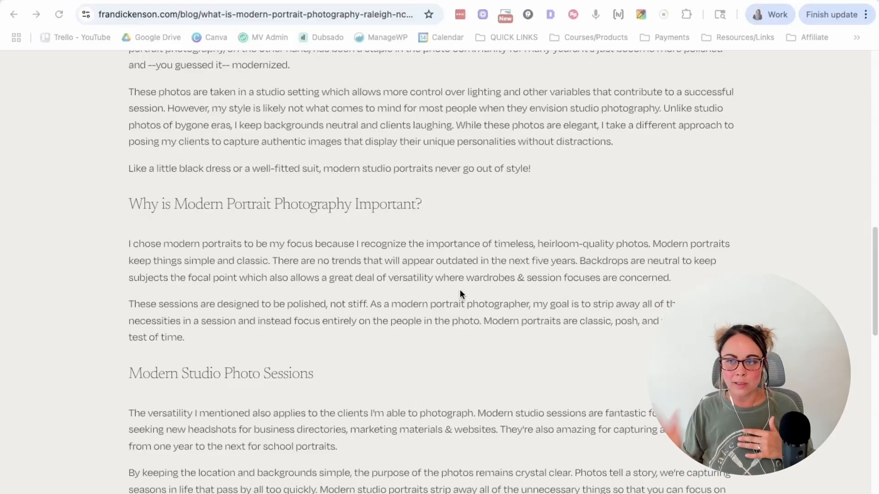
{"action": "scroll", "coordinate": [534, 240], "scroll_direction": "up", "scroll_amount": 3}
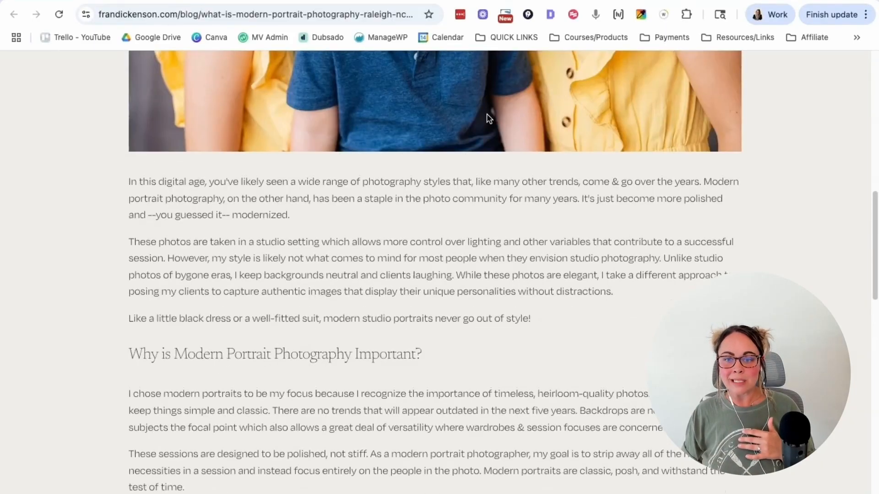
{"action": "scroll", "coordinate": [482, 303], "scroll_direction": "up", "scroll_amount": 10}
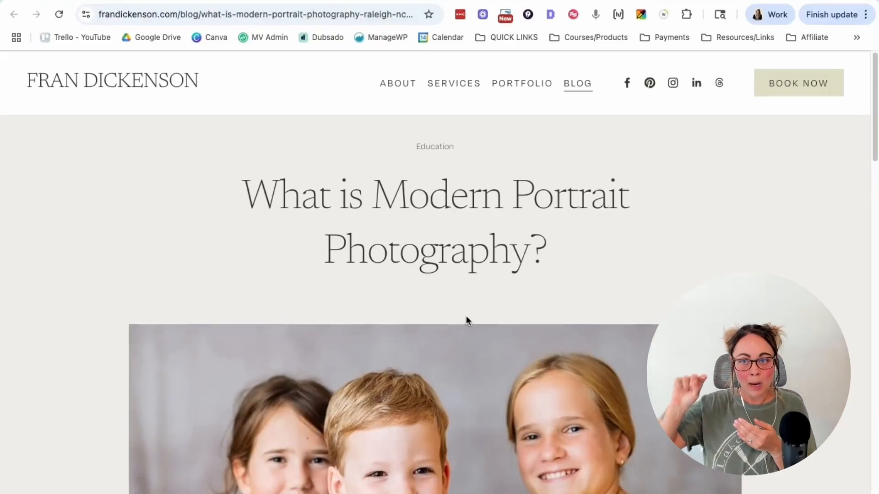
Check the AI Overview in the Google results for "what is modern portrait photography" and return to the blog post
{"action": "left_click", "coordinate": [435, 1]}
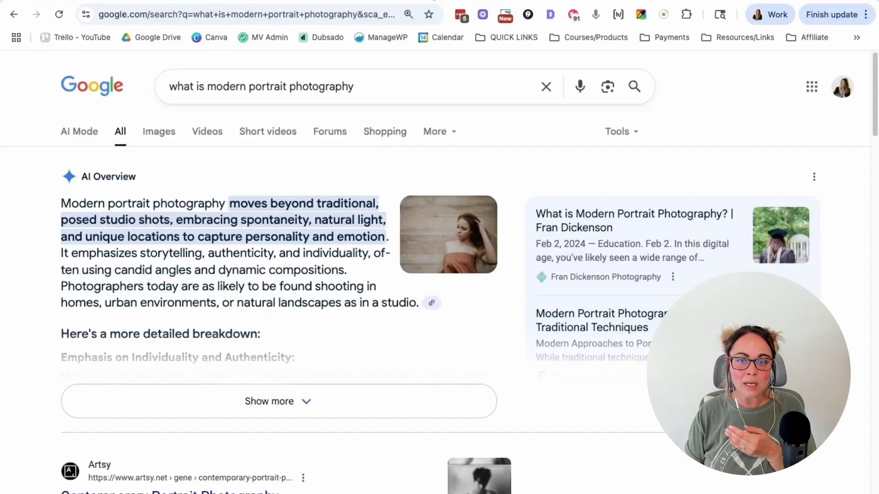
{"action": "scroll", "coordinate": [570, 208], "scroll_direction": "down", "scroll_amount": 1}
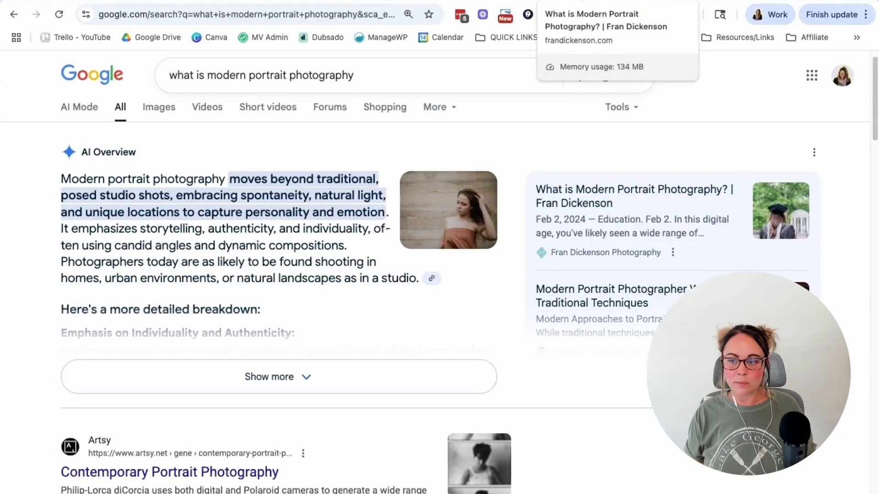
{"action": "left_click", "coordinate": [576, 1]}
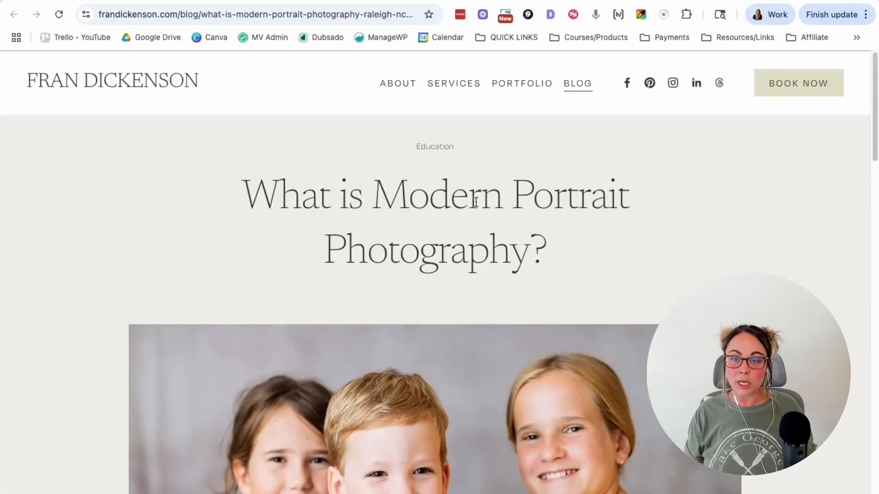
Highlight the "/blog/" segment of the post's URL, extend the highlight into the page slug, and clear the selection
{"action": "left_click", "coordinate": [216, 21]}
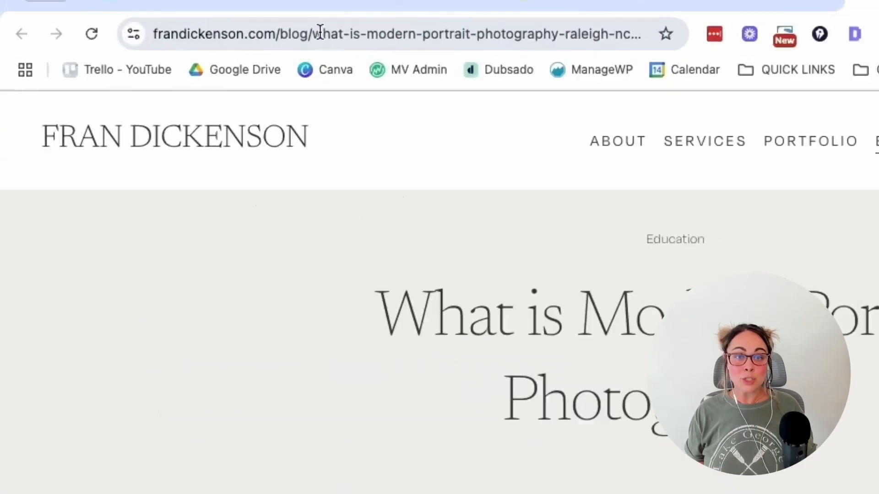
{"action": "left_click", "coordinate": [377, 46]}
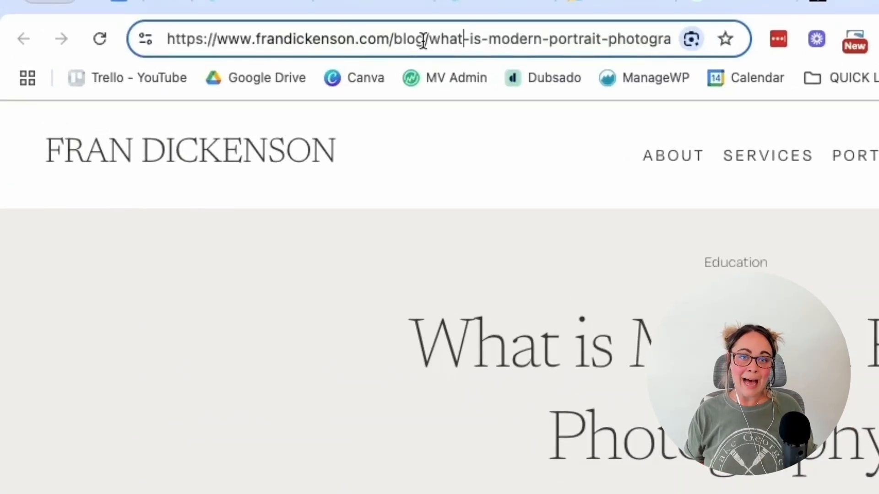
{"action": "left_click_drag", "start_coordinate": [428, 39], "coordinate": [388, 42]}
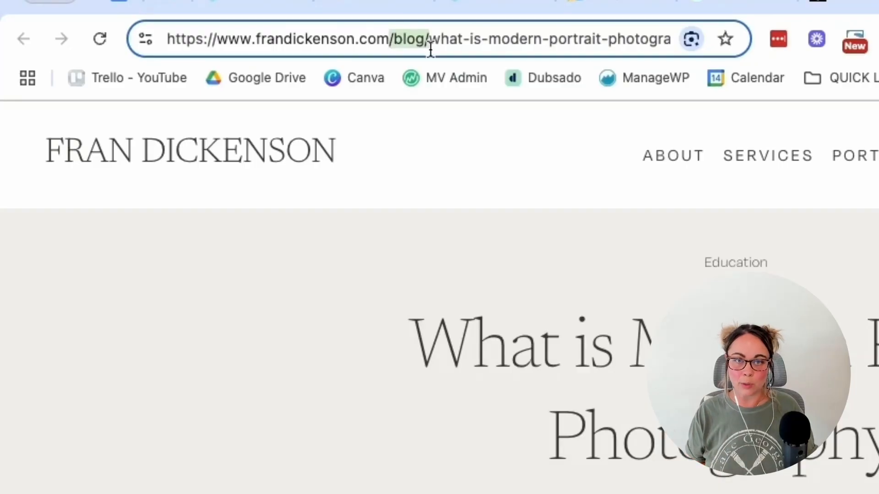
{"action": "left_click", "coordinate": [446, 38]}
{"action": "left_click_drag", "start_coordinate": [374, 35], "coordinate": [569, 59]}
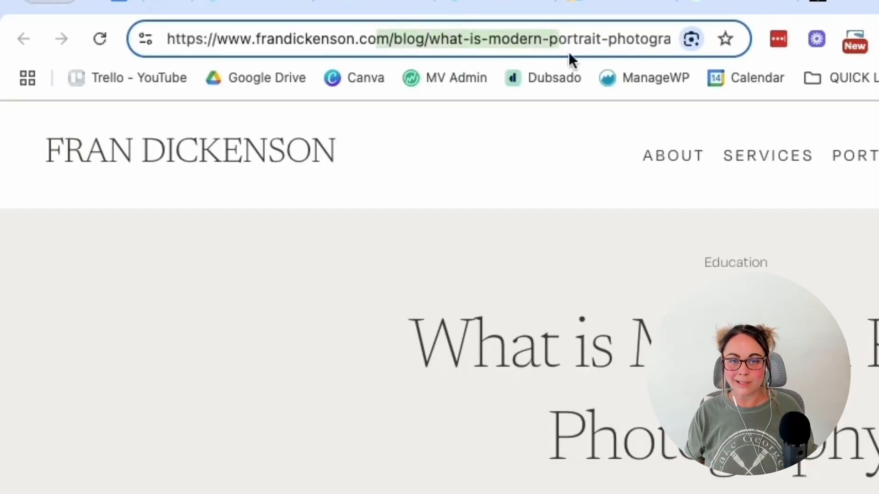
{"action": "left_click", "coordinate": [673, 197]}
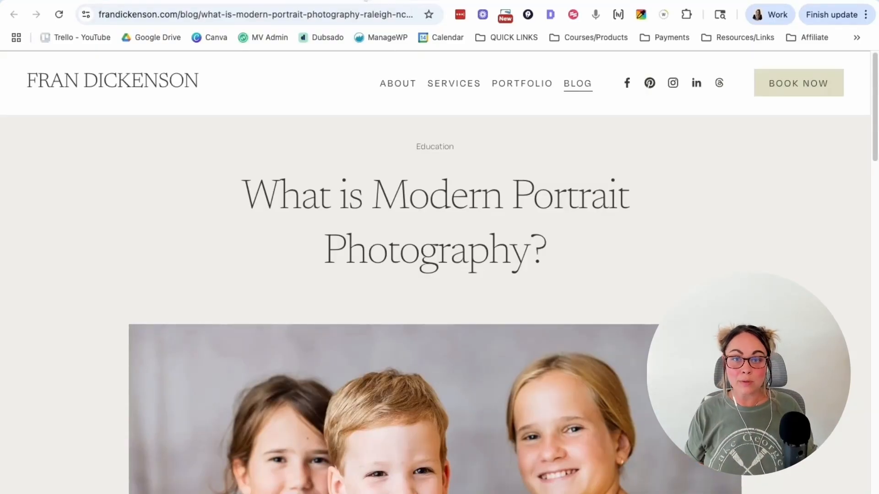
Revisit the primary and secondary articles in RightBlogger's Content Gap Tool and return to the blog post
{"action": "left_click", "coordinate": [353, 0]}
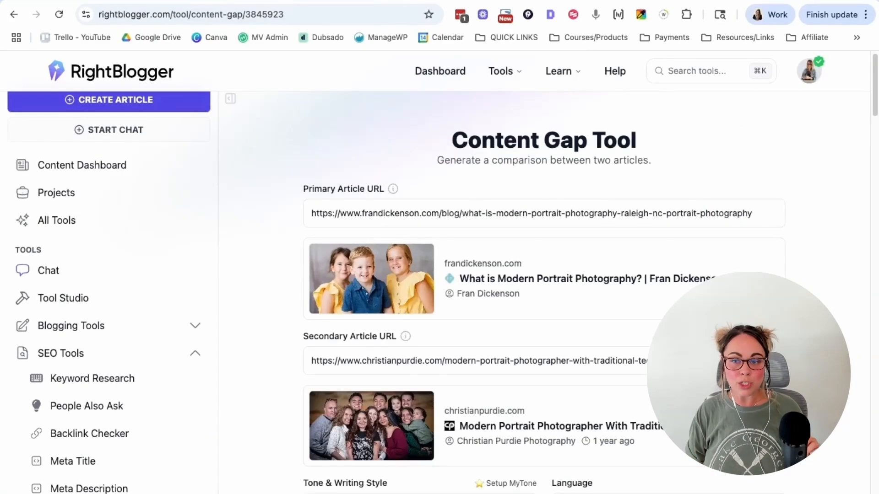
{"action": "left_click", "coordinate": [504, 1]}
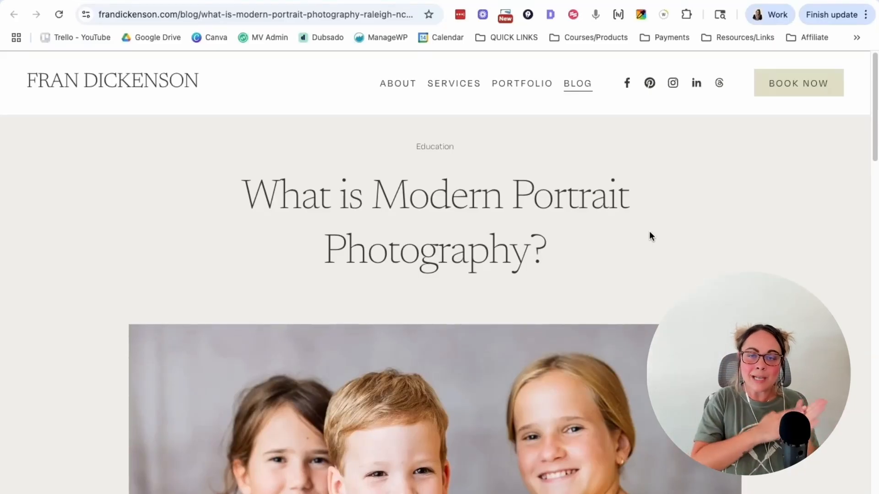
Review the site's organic search positions in Semrush and its Insights page in Google Search Console, returning to the blog post after each
{"action": "left_click", "coordinate": [229, 1]}
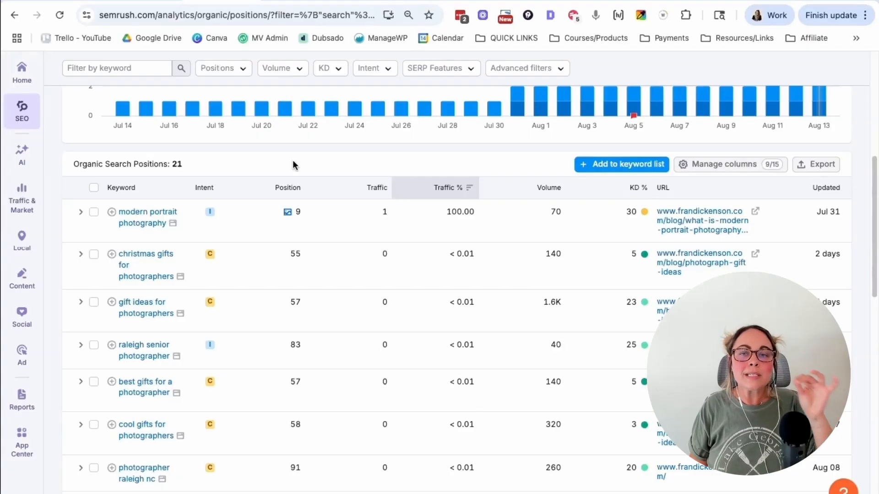
{"action": "left_click", "coordinate": [575, 1]}
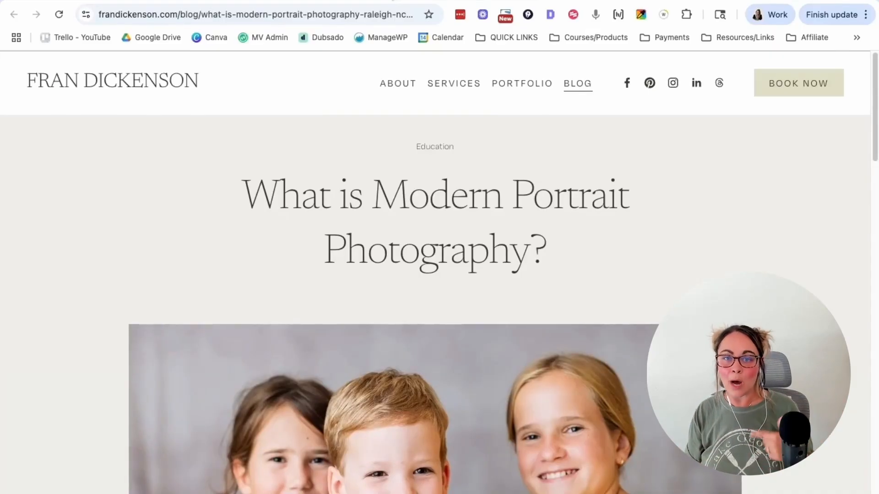
{"action": "left_click", "coordinate": [367, 1]}
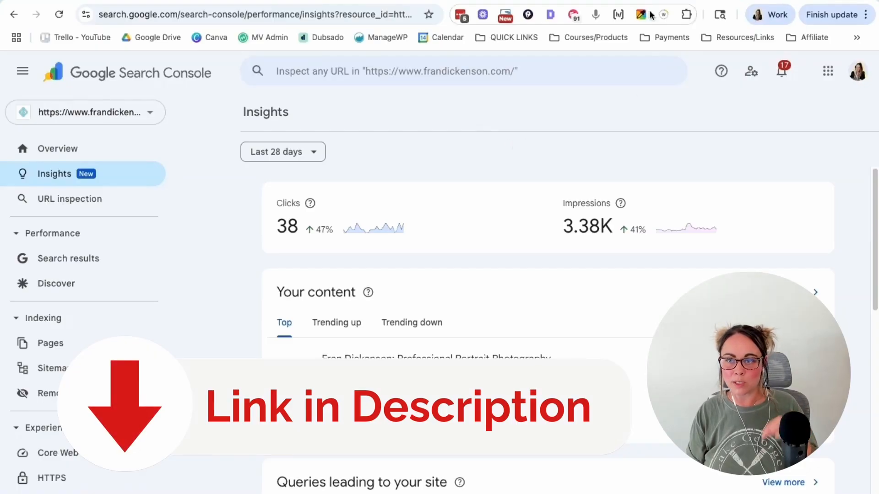
{"action": "left_click", "coordinate": [572, 1]}
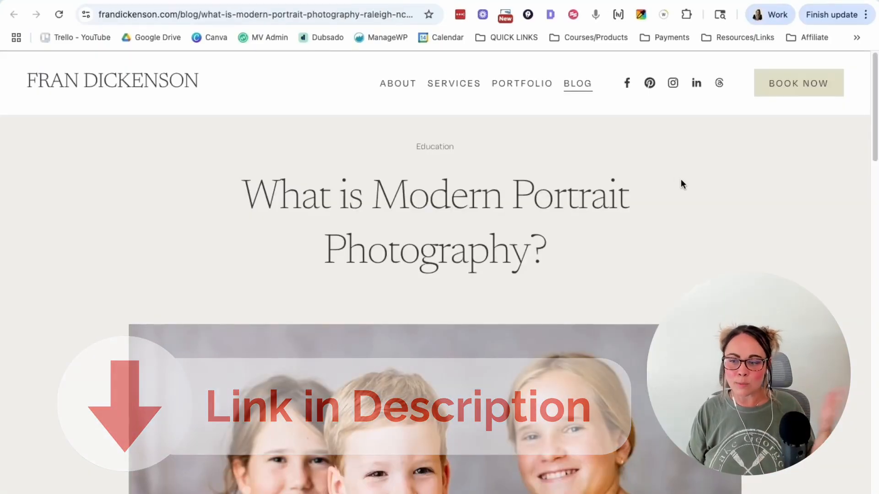